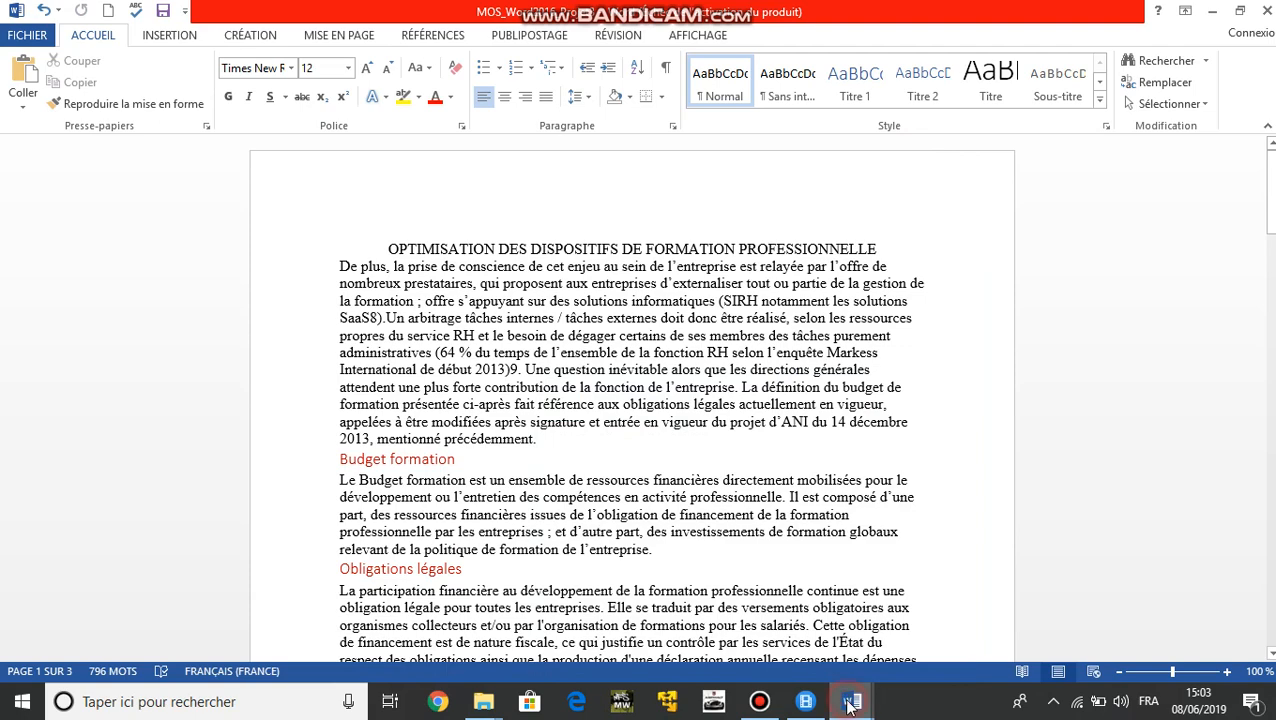
Check Tâche 1 in the instructions document, and set the line spacing of the entire project document to Double
{"action": "mouse_move", "coordinate": [851, 705]}
{"action": "left_click", "coordinate": [866, 616]}
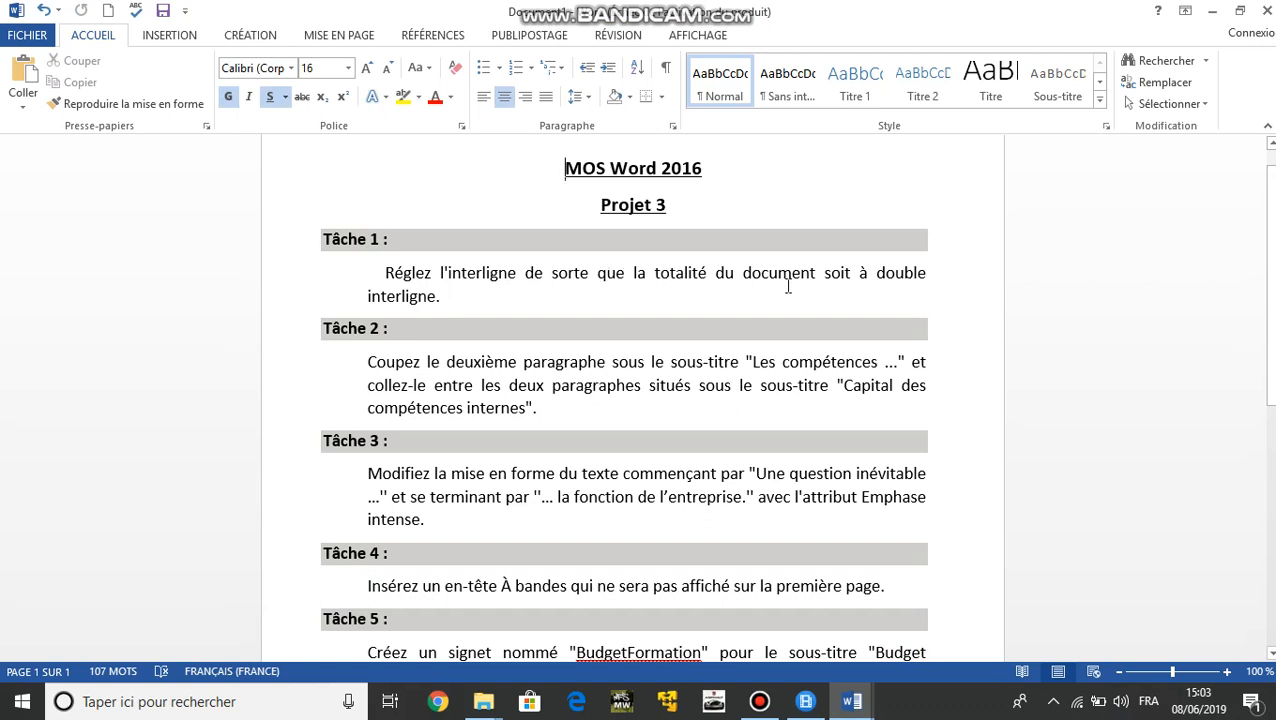
{"action": "key", "text": "alt+Tab"}
{"action": "left_click", "coordinate": [427, 293]}
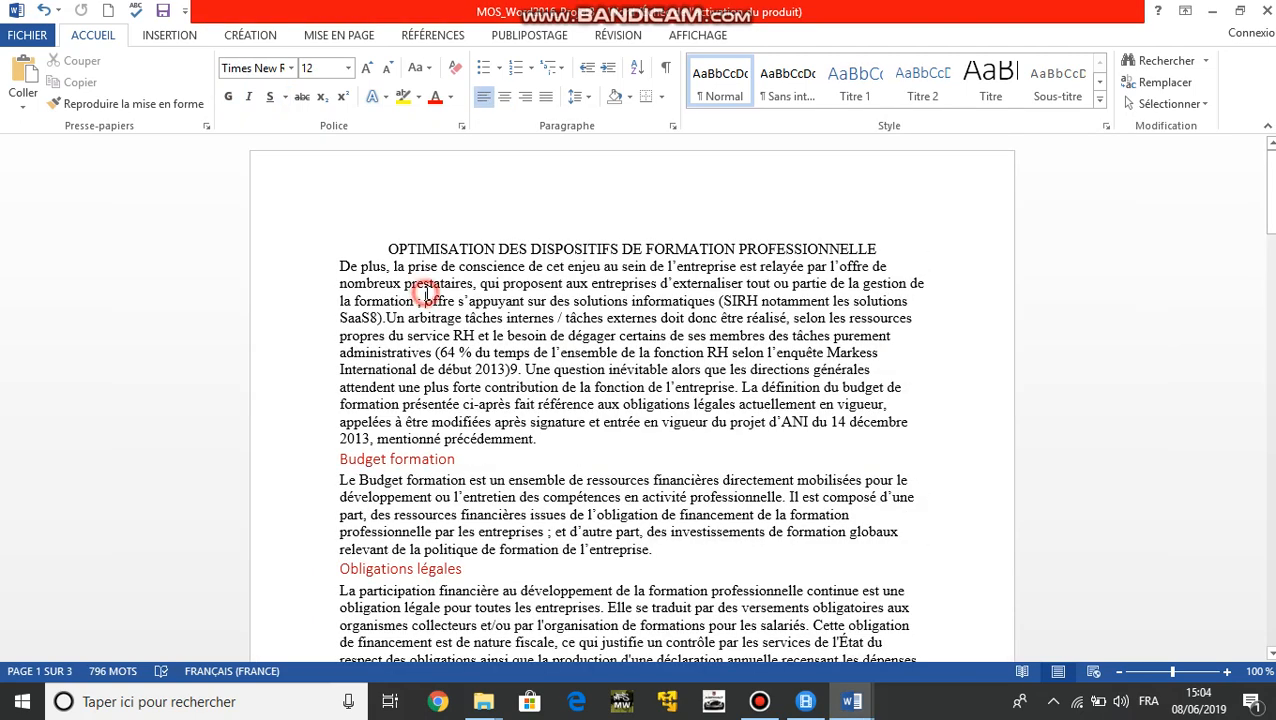
{"action": "key", "text": "ctrl+a"}
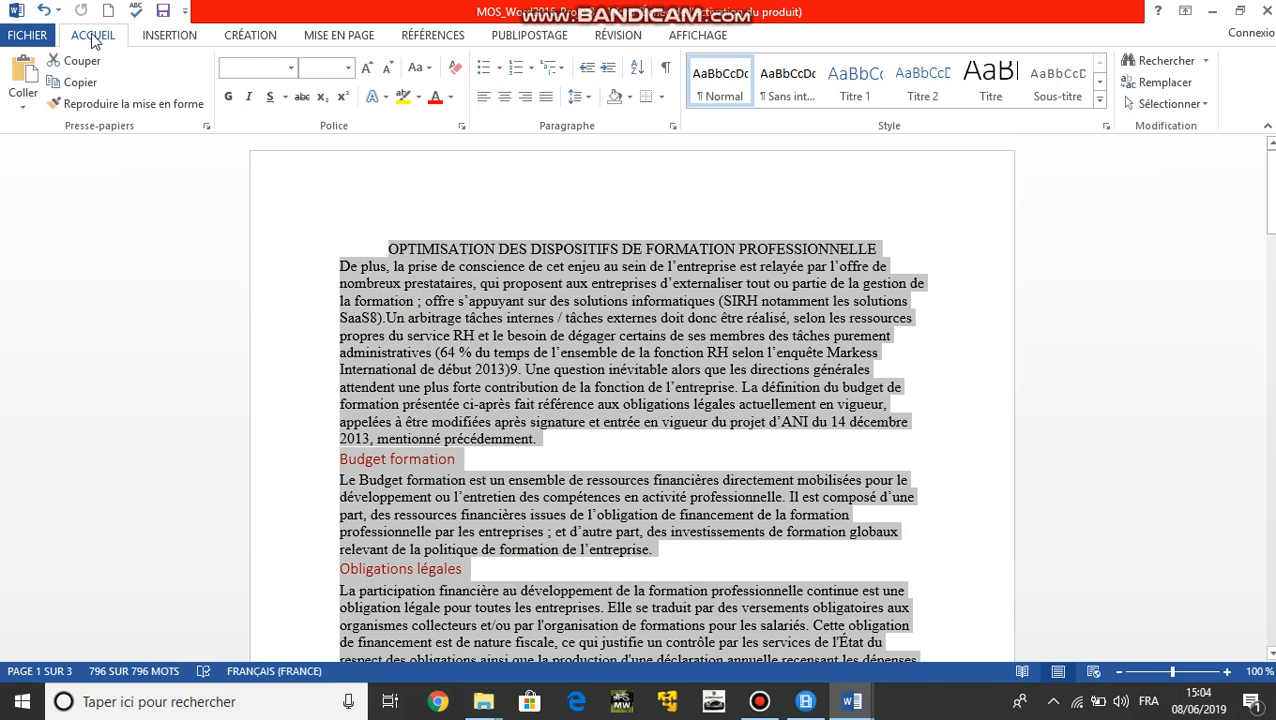
{"action": "left_click", "coordinate": [589, 99]}
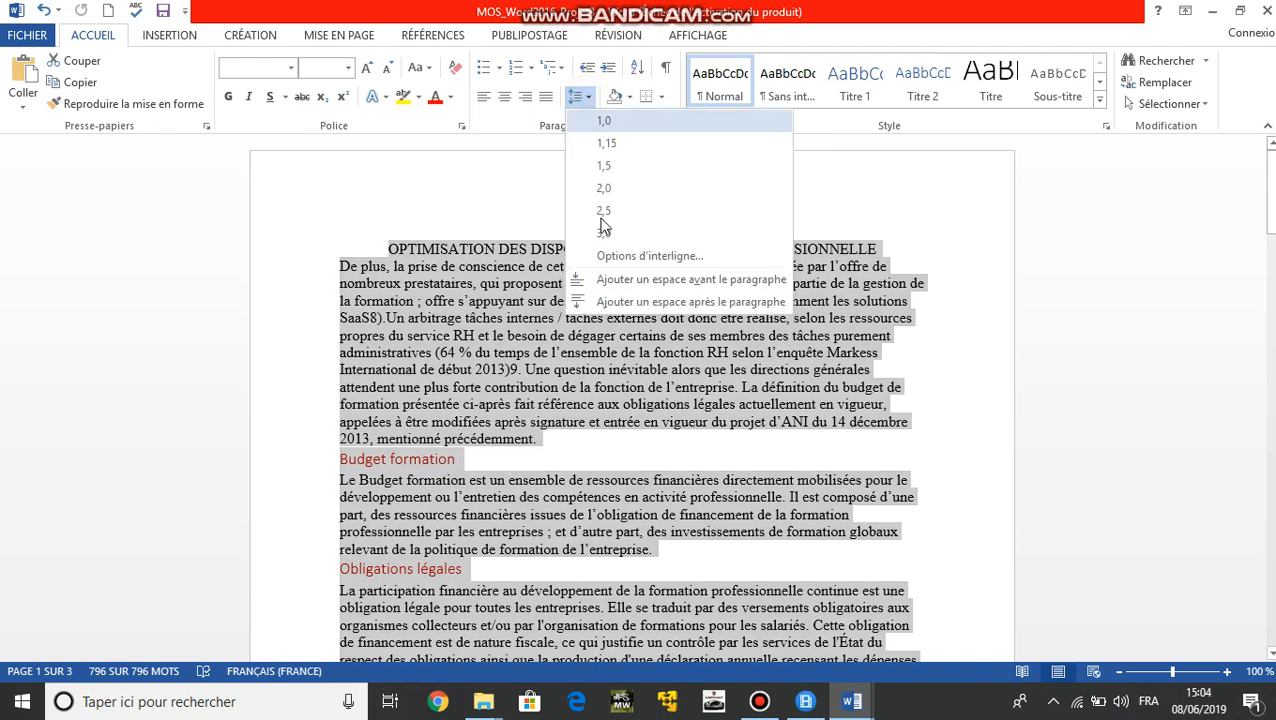
{"action": "left_click", "coordinate": [609, 256]}
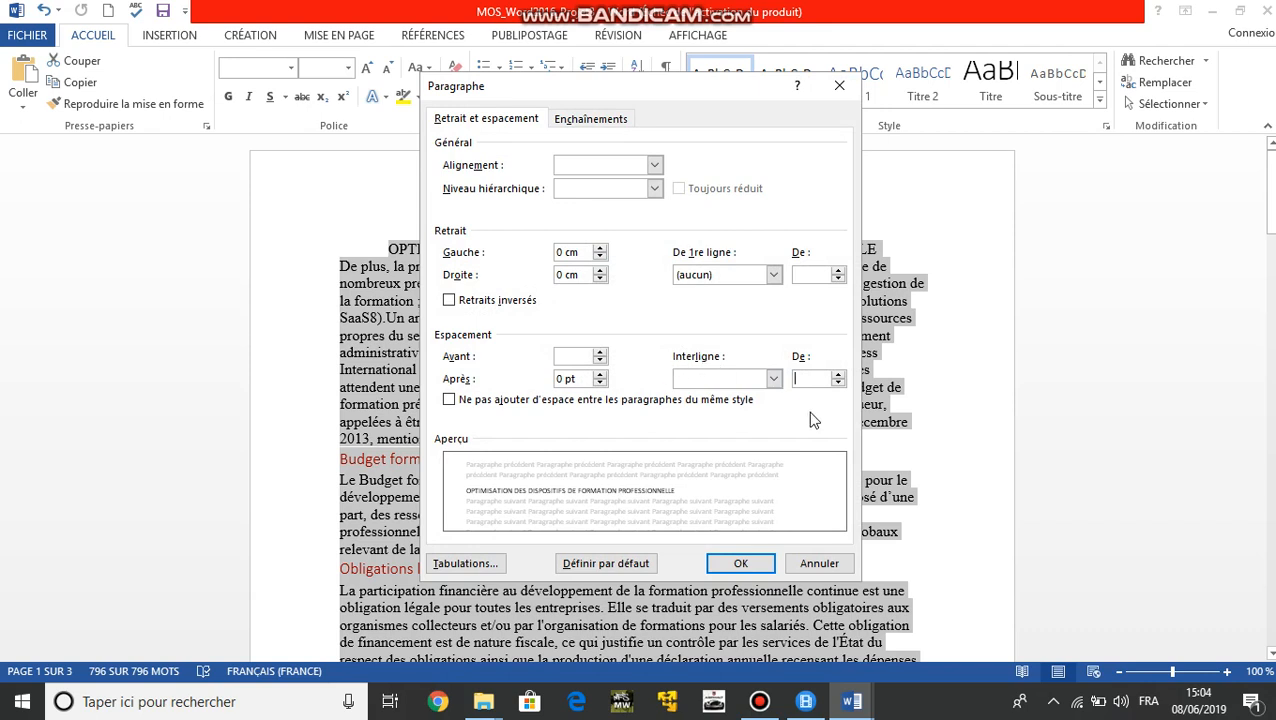
{"action": "left_click", "coordinate": [774, 380]}
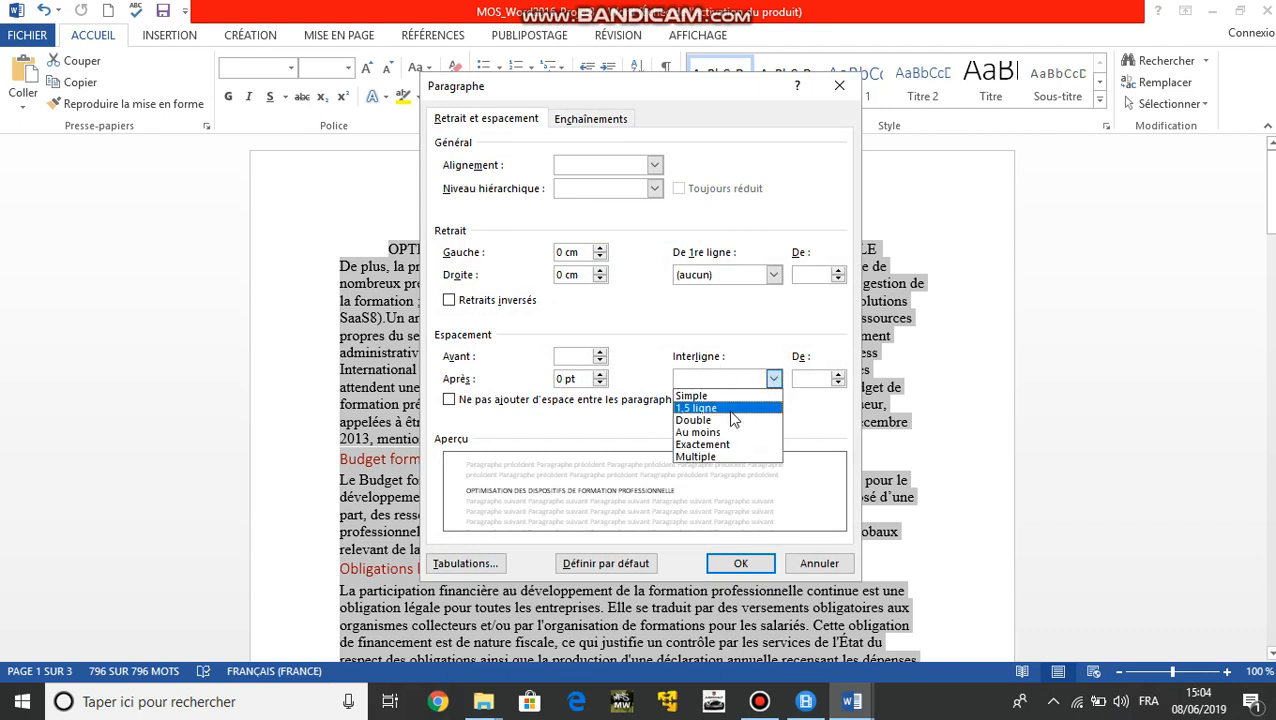
{"action": "left_click", "coordinate": [720, 420]}
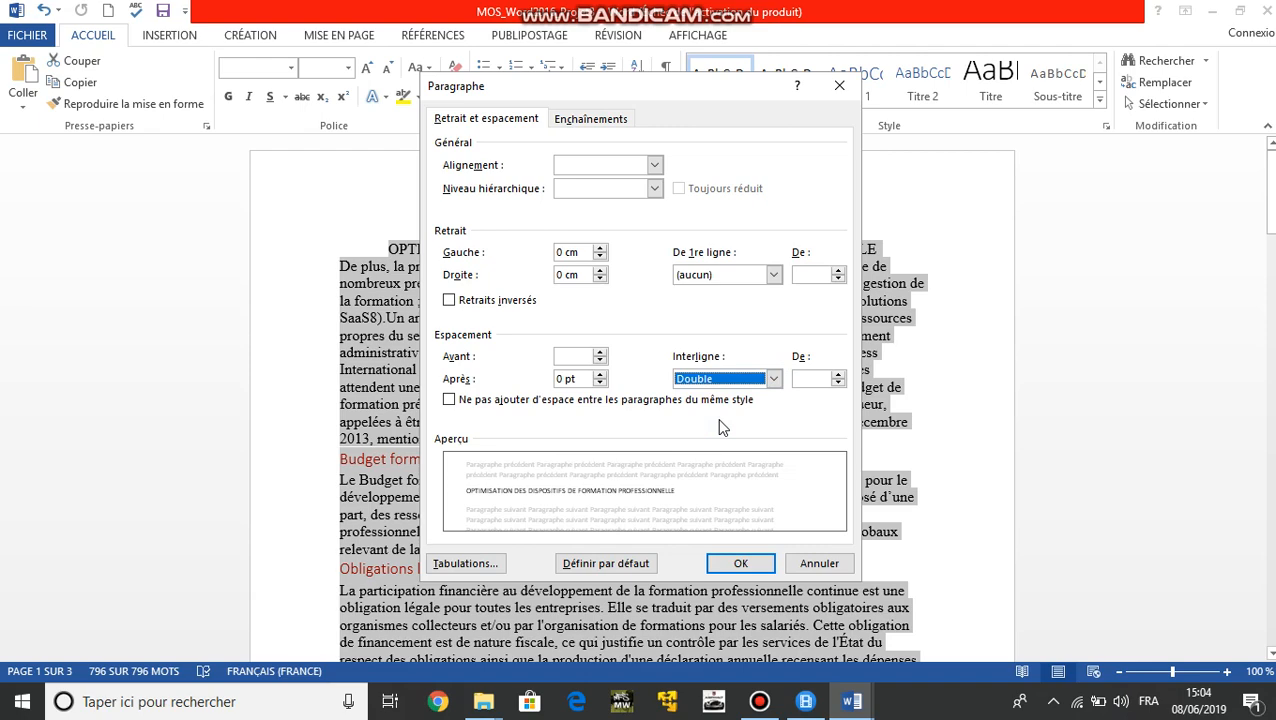
{"action": "left_click", "coordinate": [740, 563]}
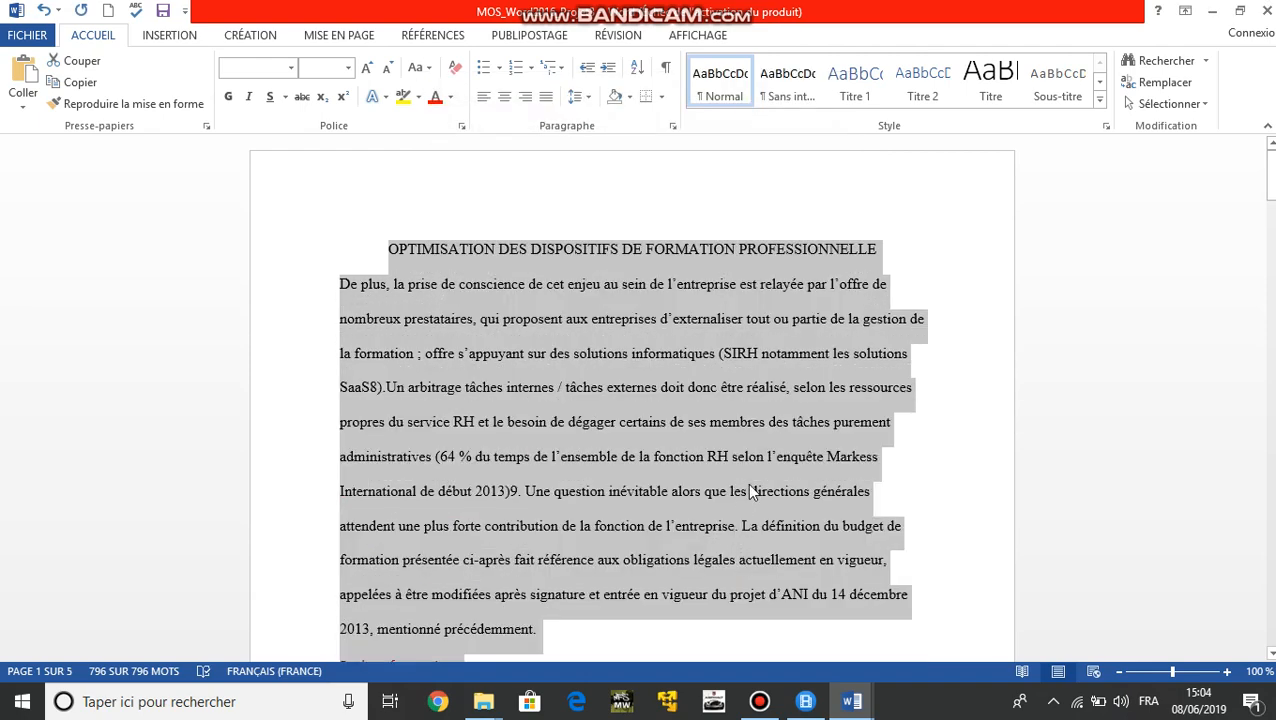
{"action": "left_click", "coordinate": [885, 427]}
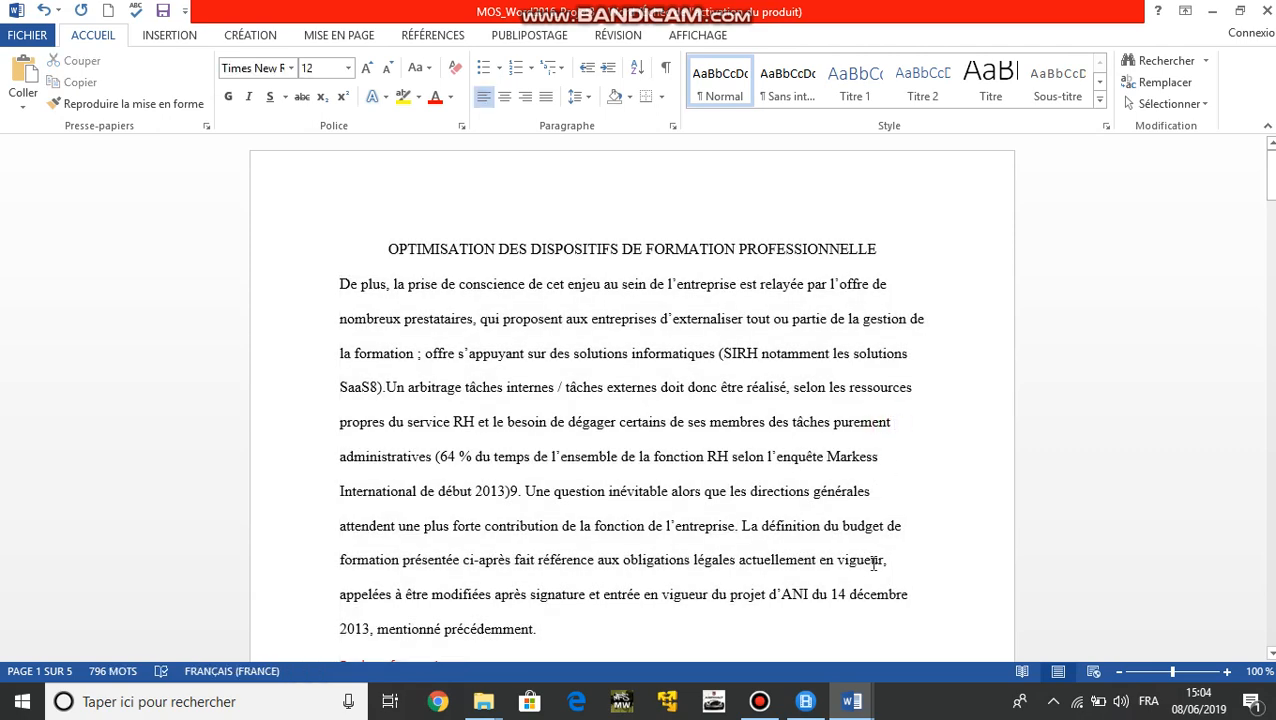
Check Tâche 2 in the instructions, and show the formatting marks at the "Les compétences au service de la stratégie" section of the project document
{"action": "key", "text": "alt+Tab"}
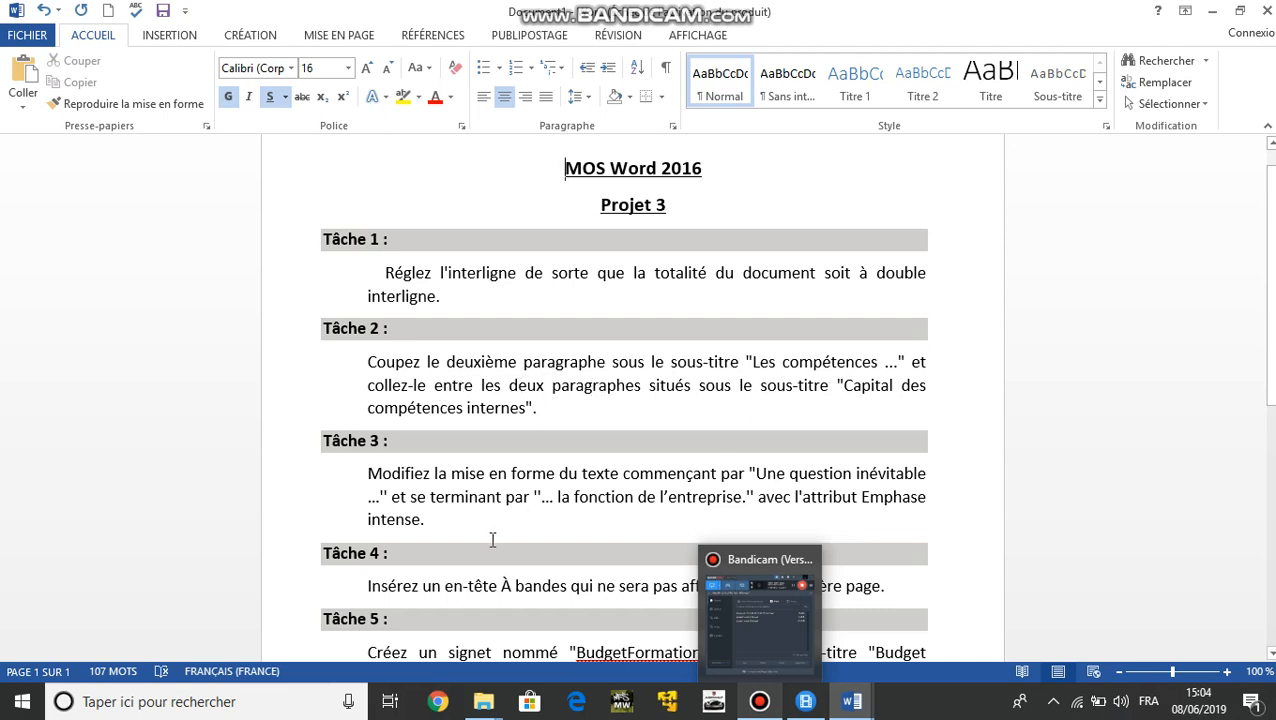
{"action": "key", "text": "alt+Tab"}
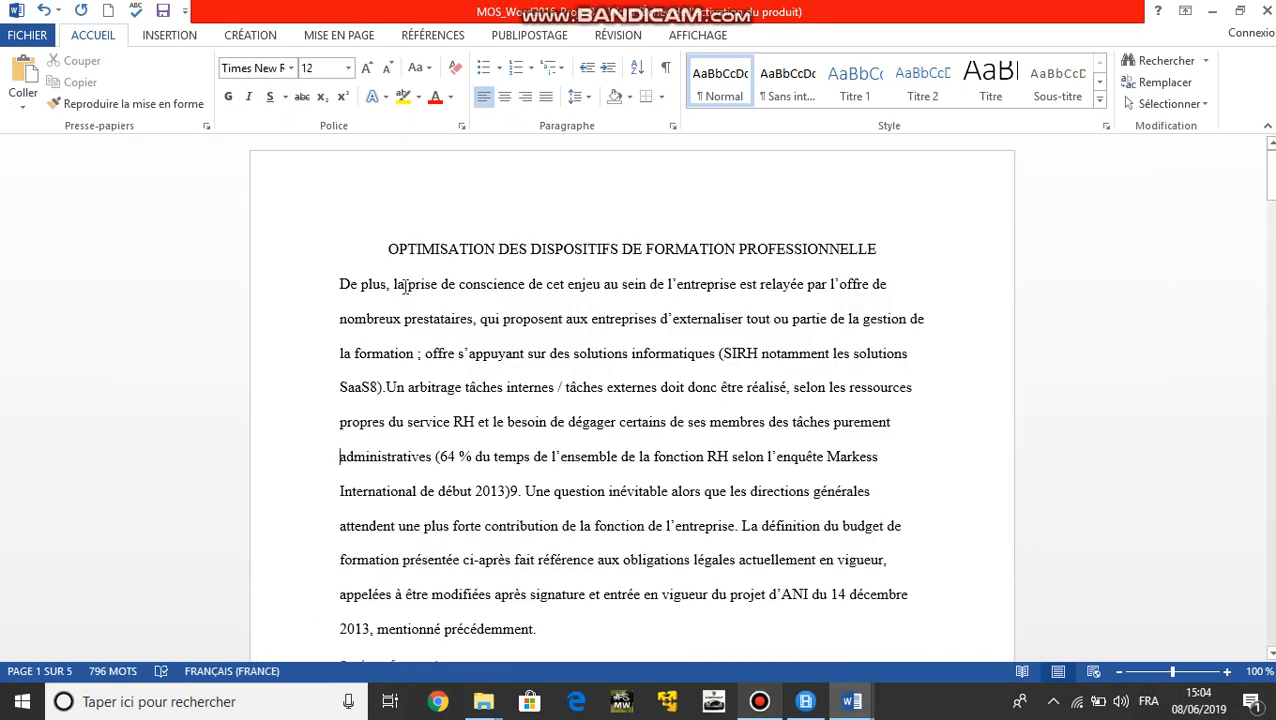
{"action": "left_click", "coordinate": [619, 285]}
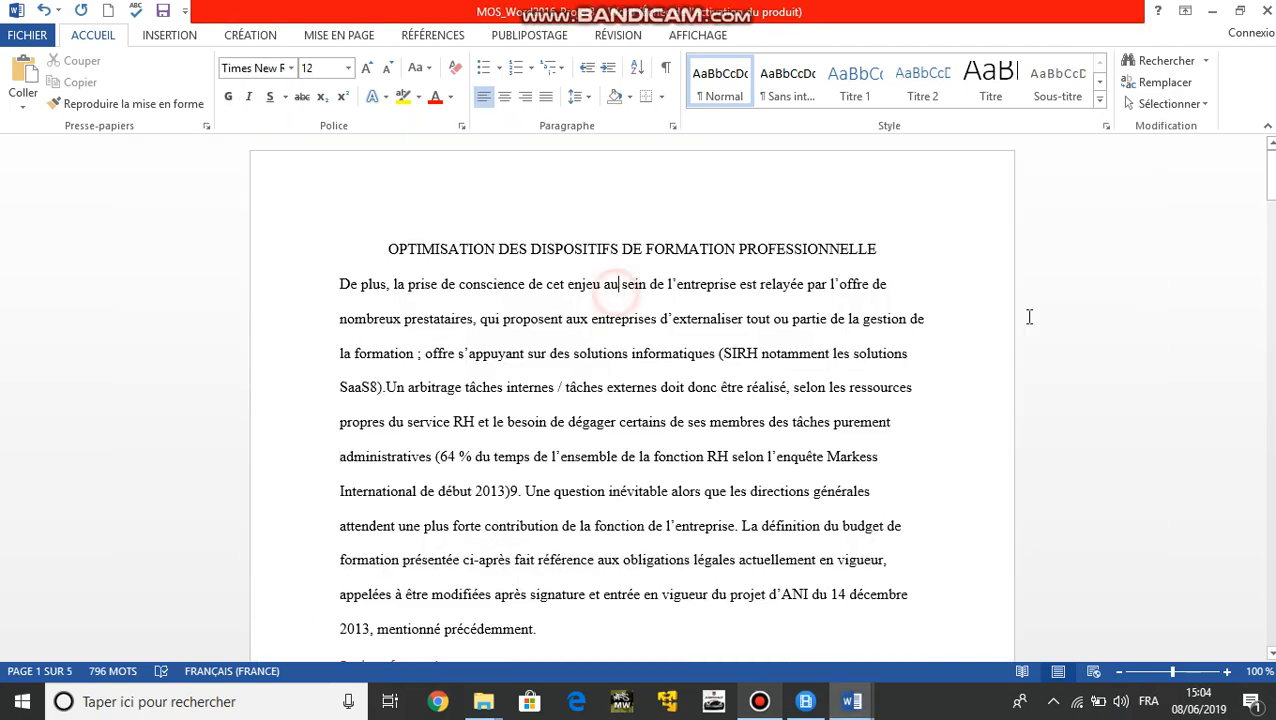
{"action": "left_click", "coordinate": [1269, 189]}
{"action": "left_click_drag", "start_coordinate": [1269, 189], "coordinate": [1267, 414]}
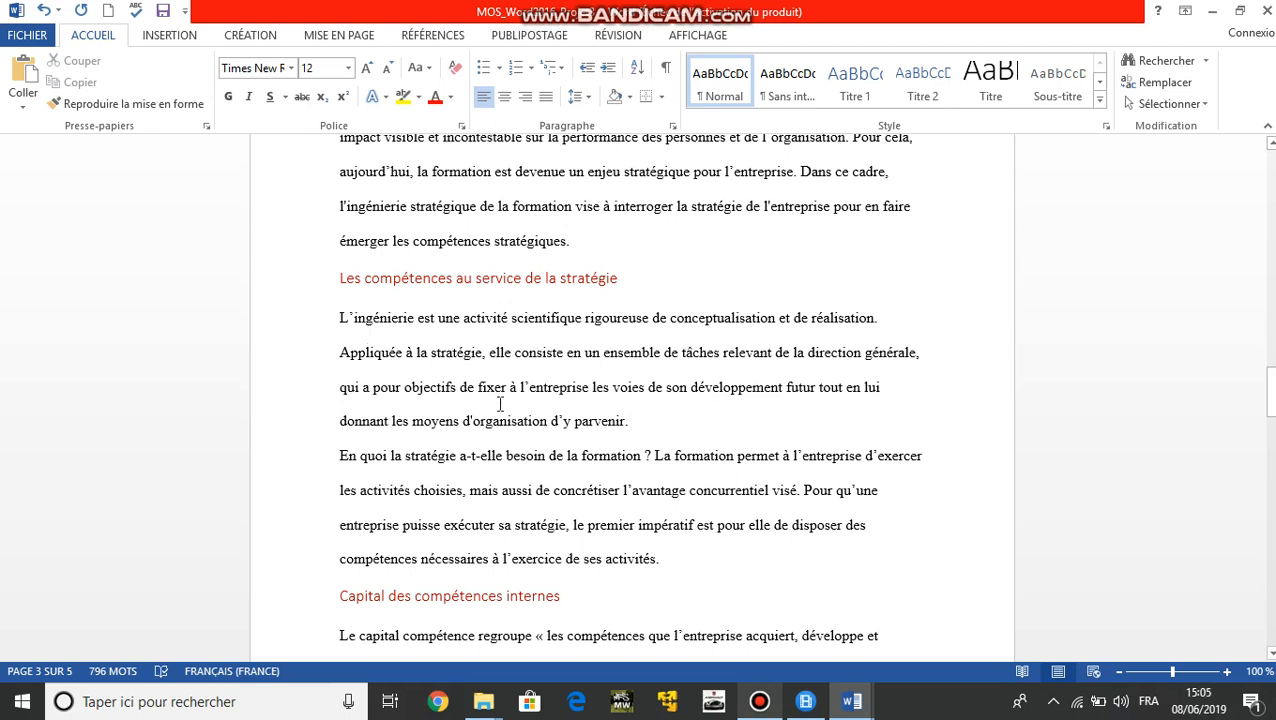
{"action": "left_click", "coordinate": [665, 72]}
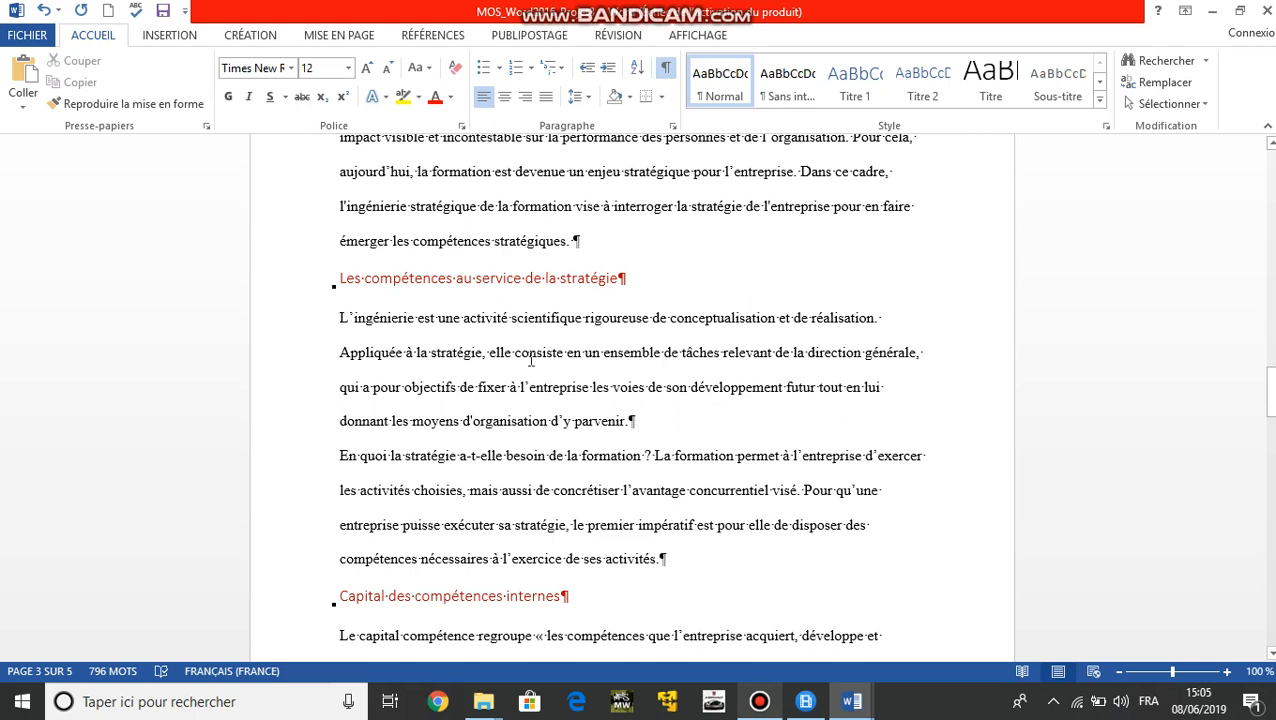
Copy the second paragraph under "Les compétences au service de la stratégie", starting "En quoi la stratégie", and remove it from there
{"action": "left_click", "coordinate": [338, 318]}
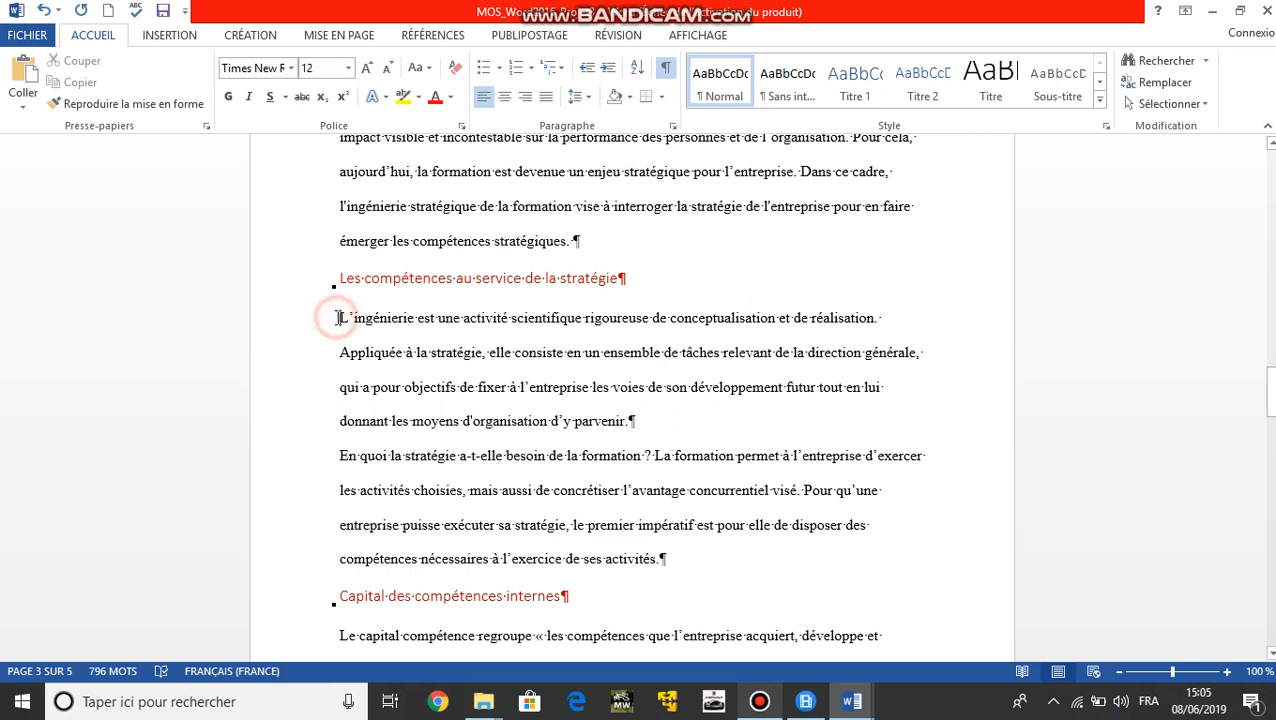
{"action": "left_click", "coordinate": [640, 421]}
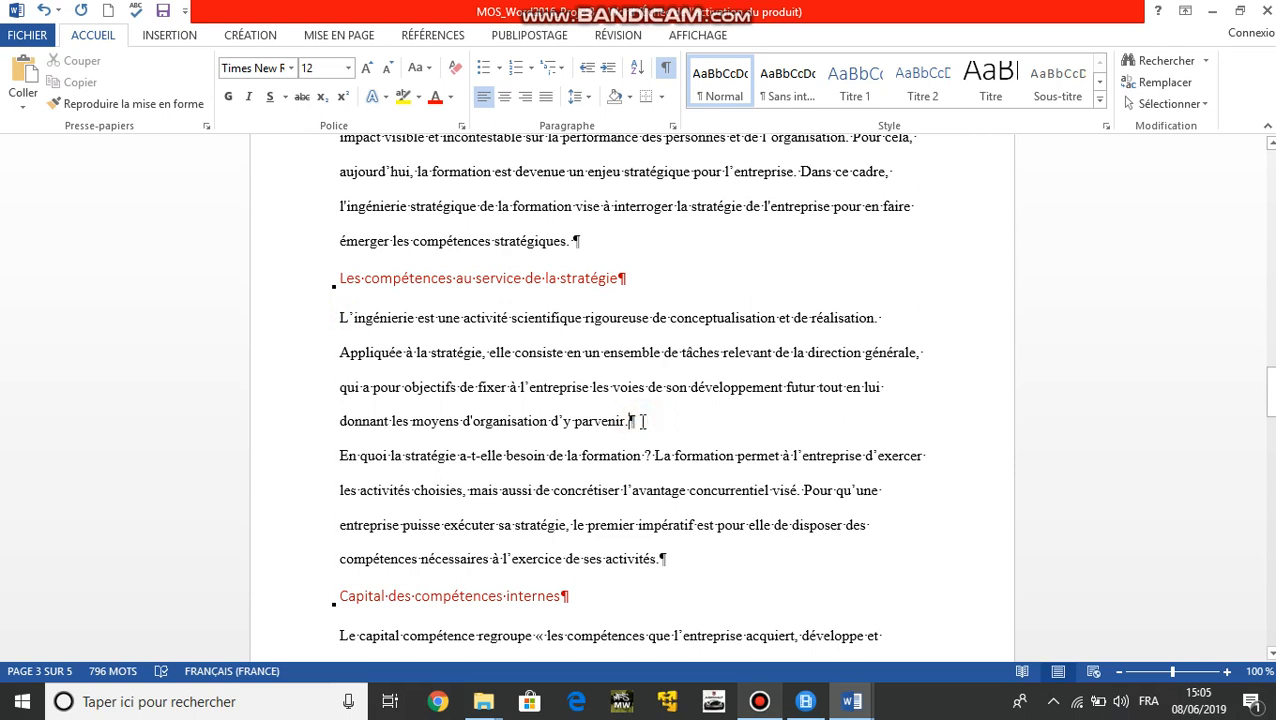
{"action": "left_click", "coordinate": [339, 453]}
{"action": "left_click", "coordinate": [665, 559]}
{"action": "left_click_drag", "start_coordinate": [337, 456], "coordinate": [669, 567]}
{"action": "key", "text": "ctrl+c"}
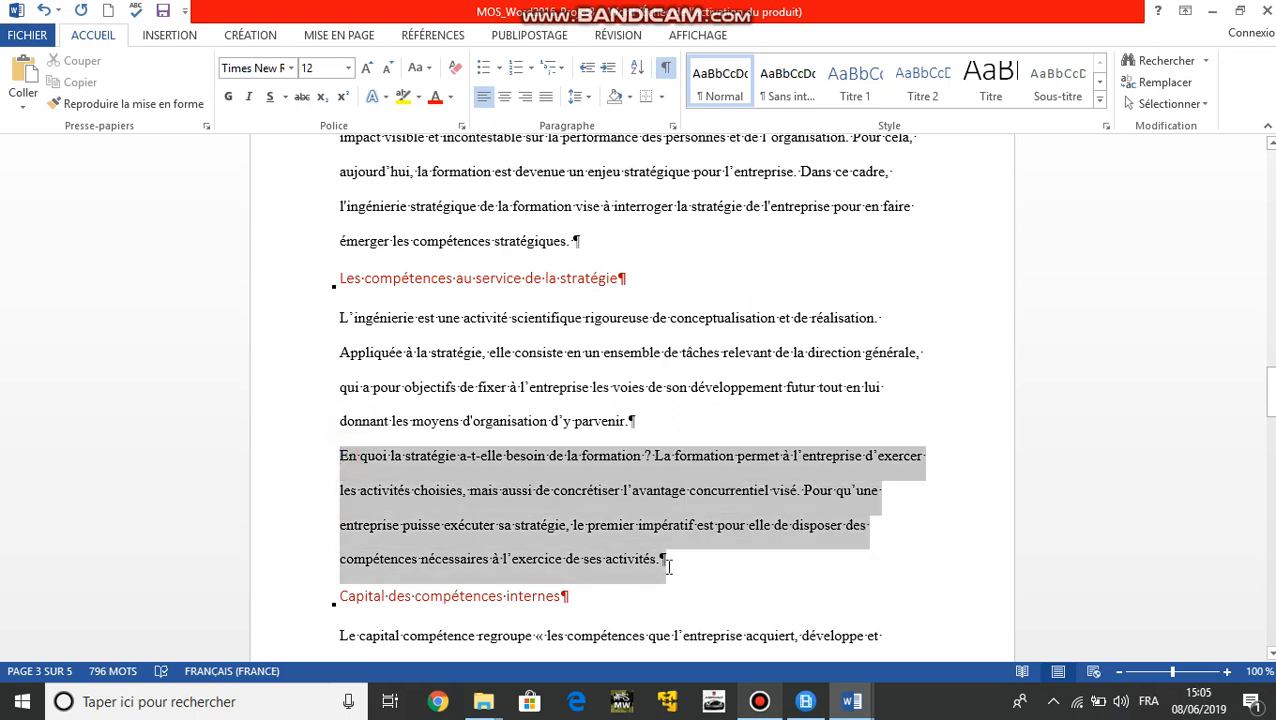
{"action": "key", "text": "Delete"}
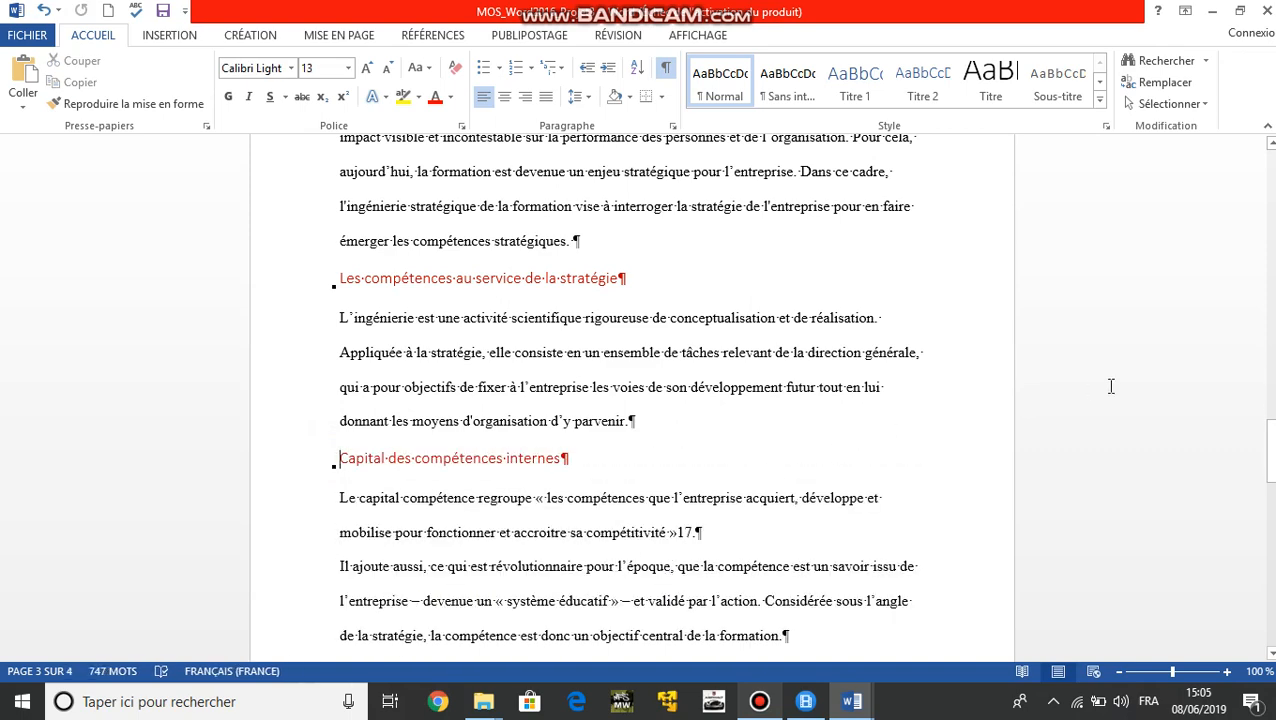
Paste the "En quoi la stratégie" paragraph on a new line between the two paragraphs under "Capital des compétences internes"
{"action": "left_click_drag", "start_coordinate": [1269, 440], "coordinate": [1269, 458]}
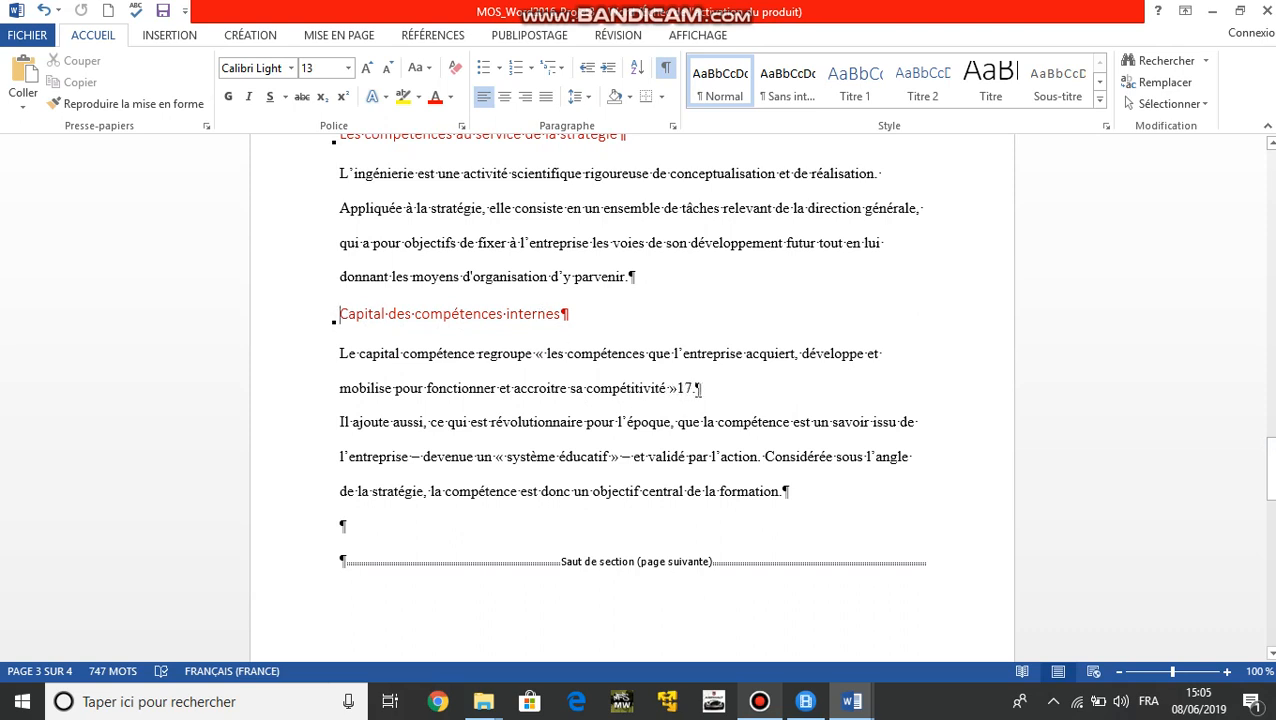
{"action": "left_click", "coordinate": [701, 388]}
{"action": "key", "text": "Return"}
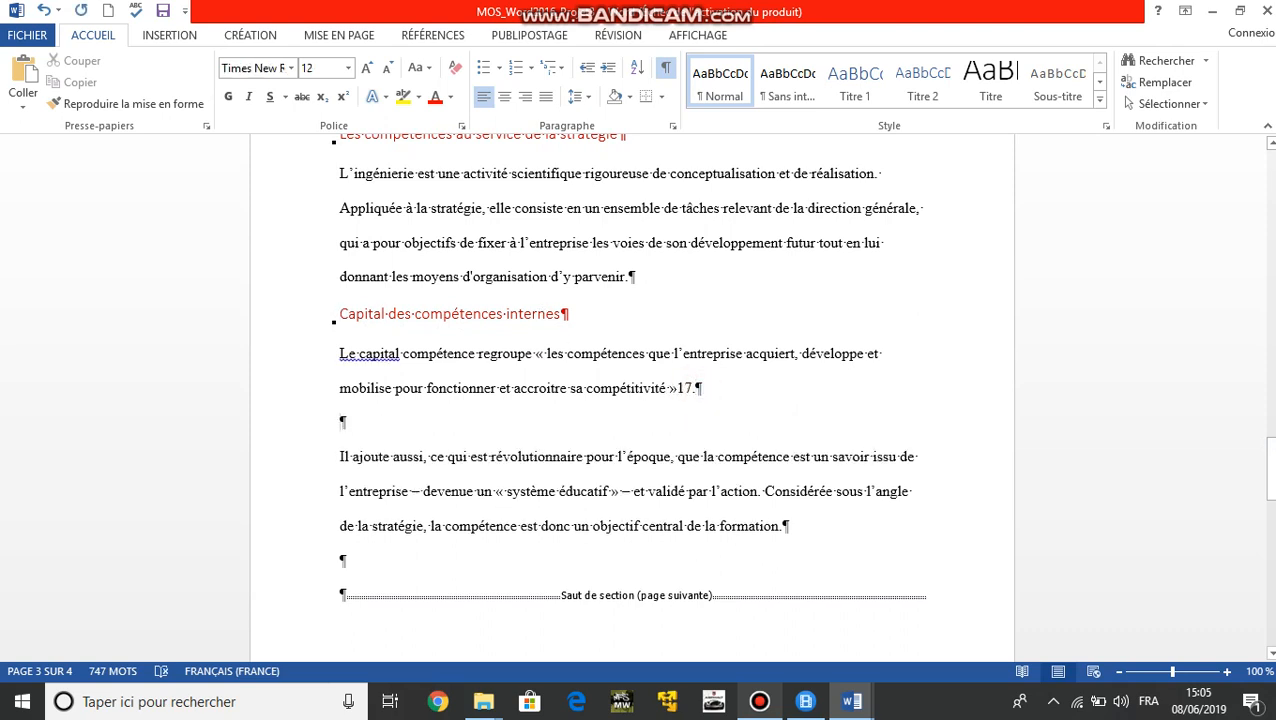
{"action": "key", "text": "ctrl+v"}
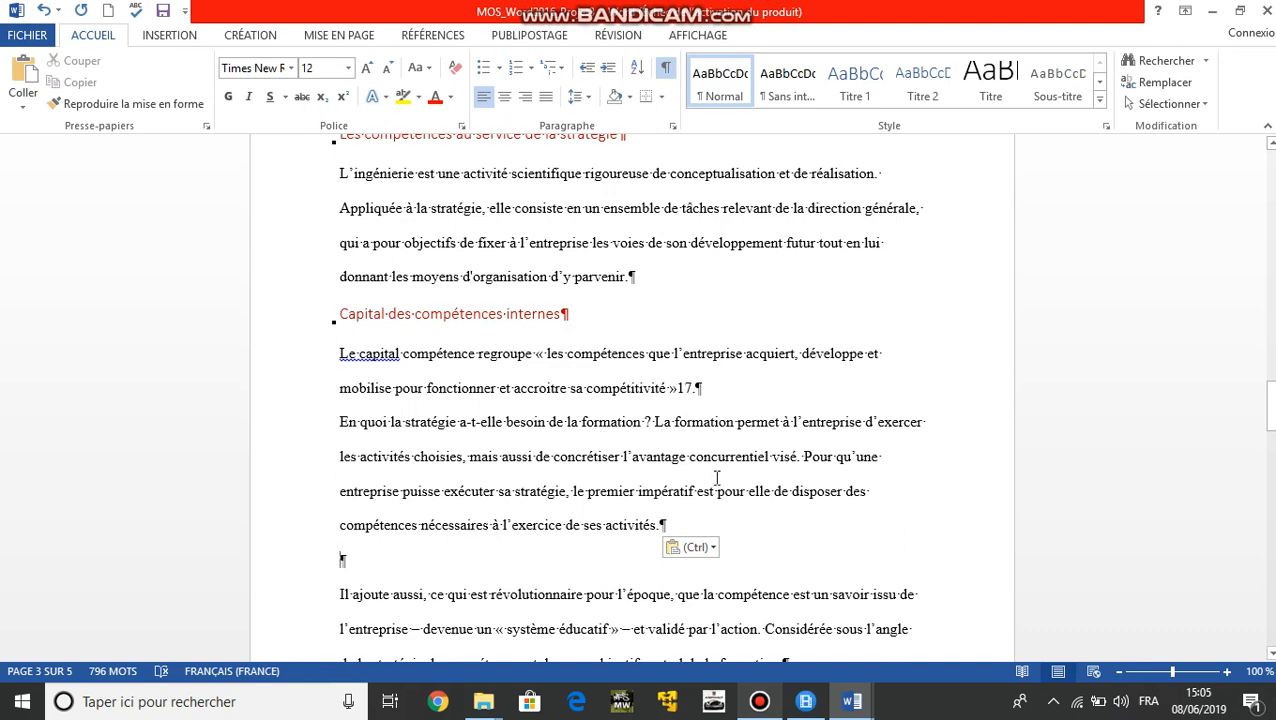
{"action": "left_click", "coordinate": [760, 523]}
Check Tâche 3 in the instructions, and search the project document for "une quest"
{"action": "key", "text": "alt+Tab"}
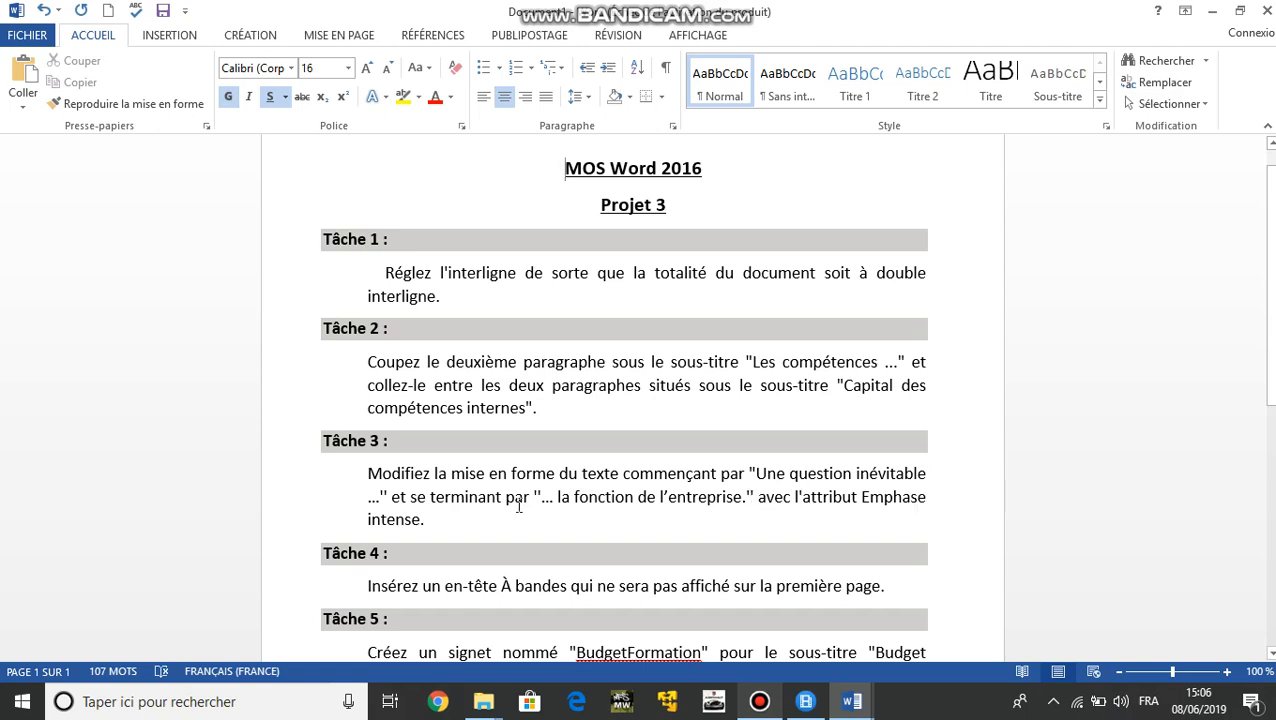
{"action": "key", "text": "alt+Tab"}
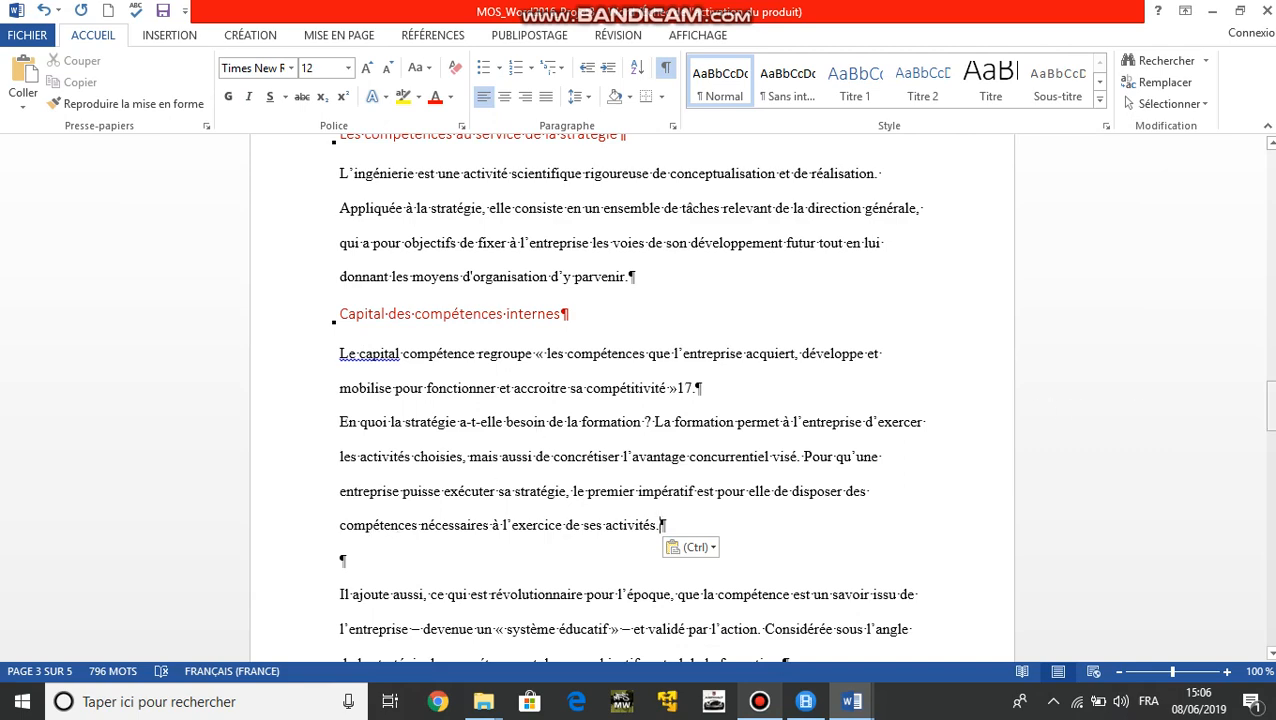
{"action": "left_click_drag", "start_coordinate": [1271, 404], "coordinate": [1271, 190]}
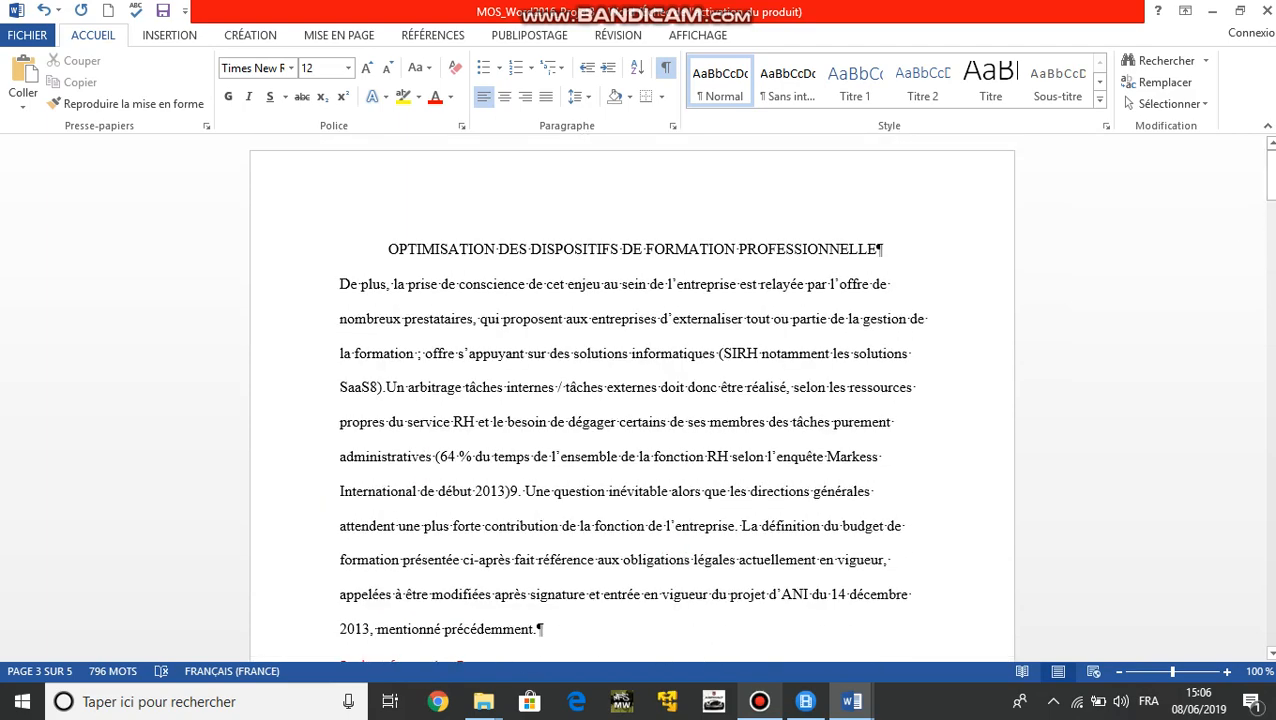
{"action": "left_click", "coordinate": [1172, 63]}
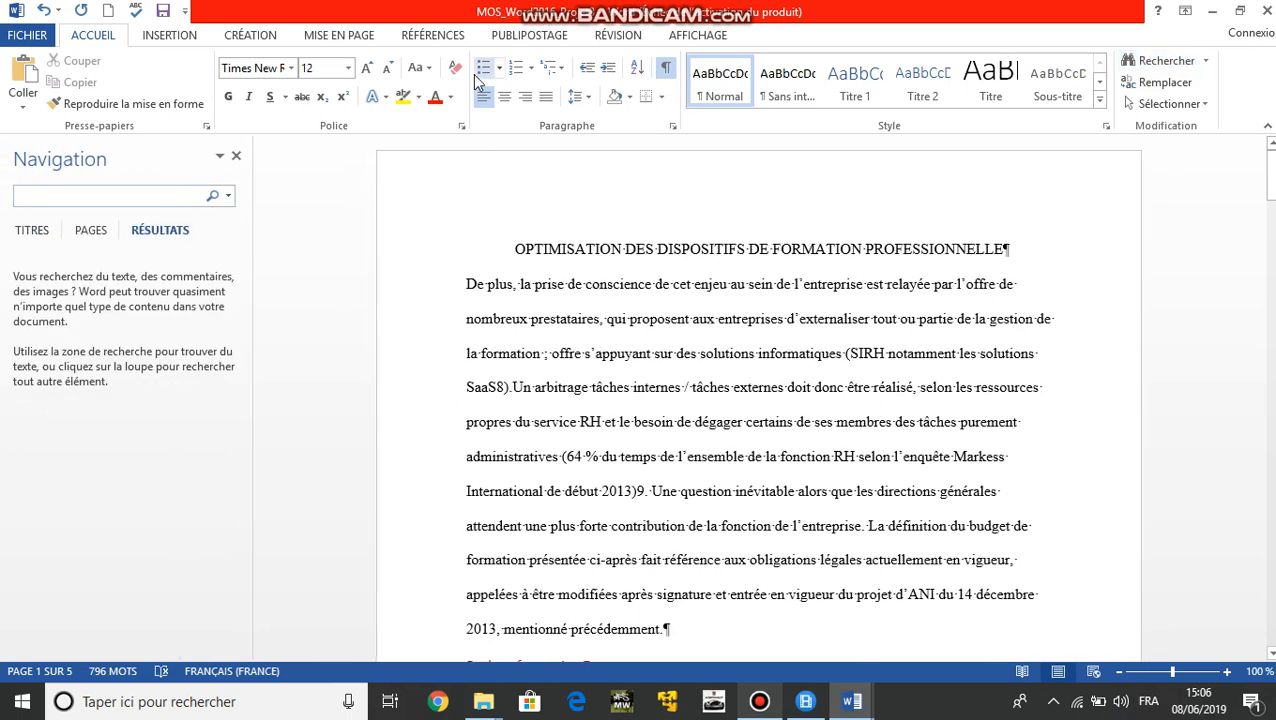
{"action": "type", "text": "une quest"}
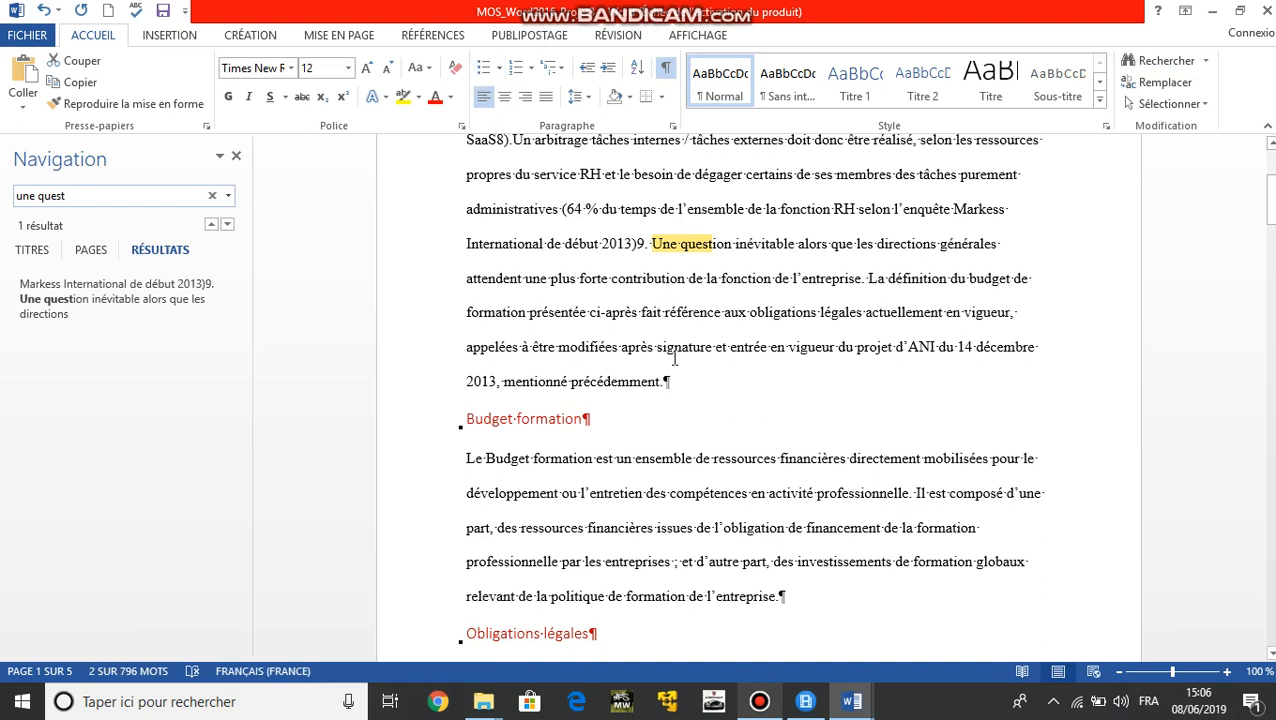
Apply the Emphase intense style to the text from "Une question inévitable" through "la fonction de l'entreprise"
{"action": "left_click", "coordinate": [661, 249]}
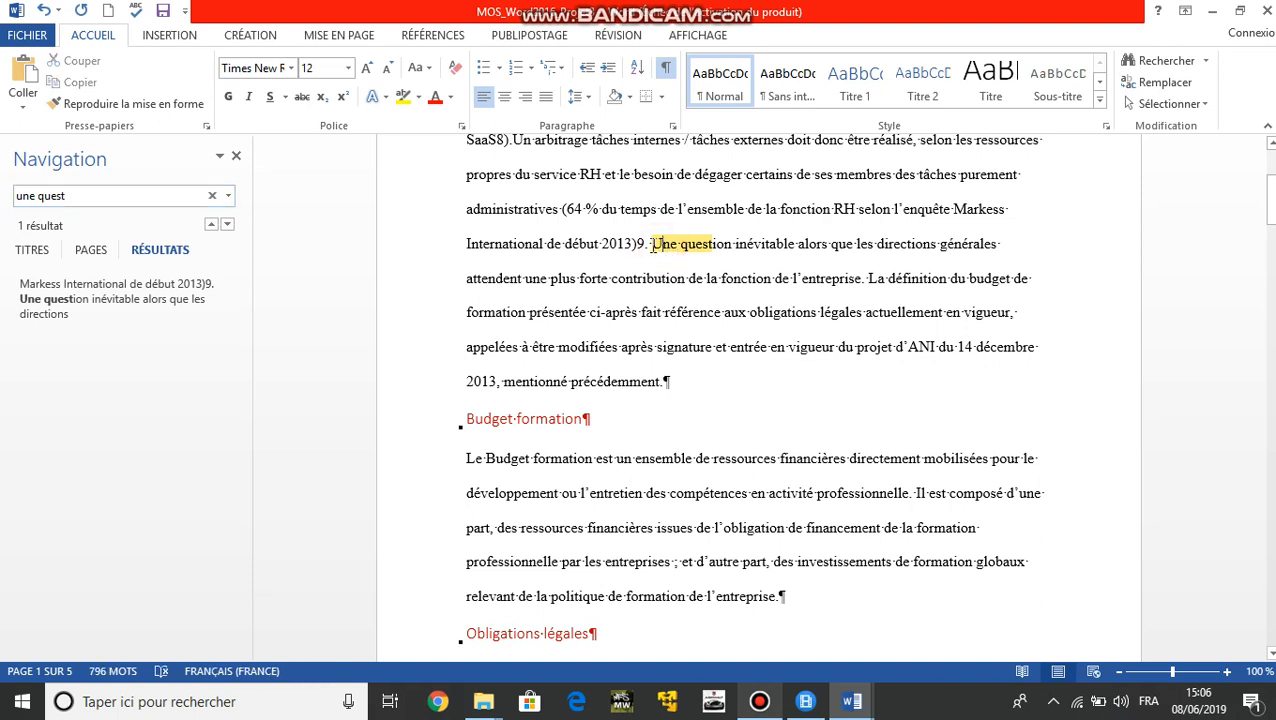
{"action": "left_click_drag", "start_coordinate": [653, 246], "coordinate": [851, 276]}
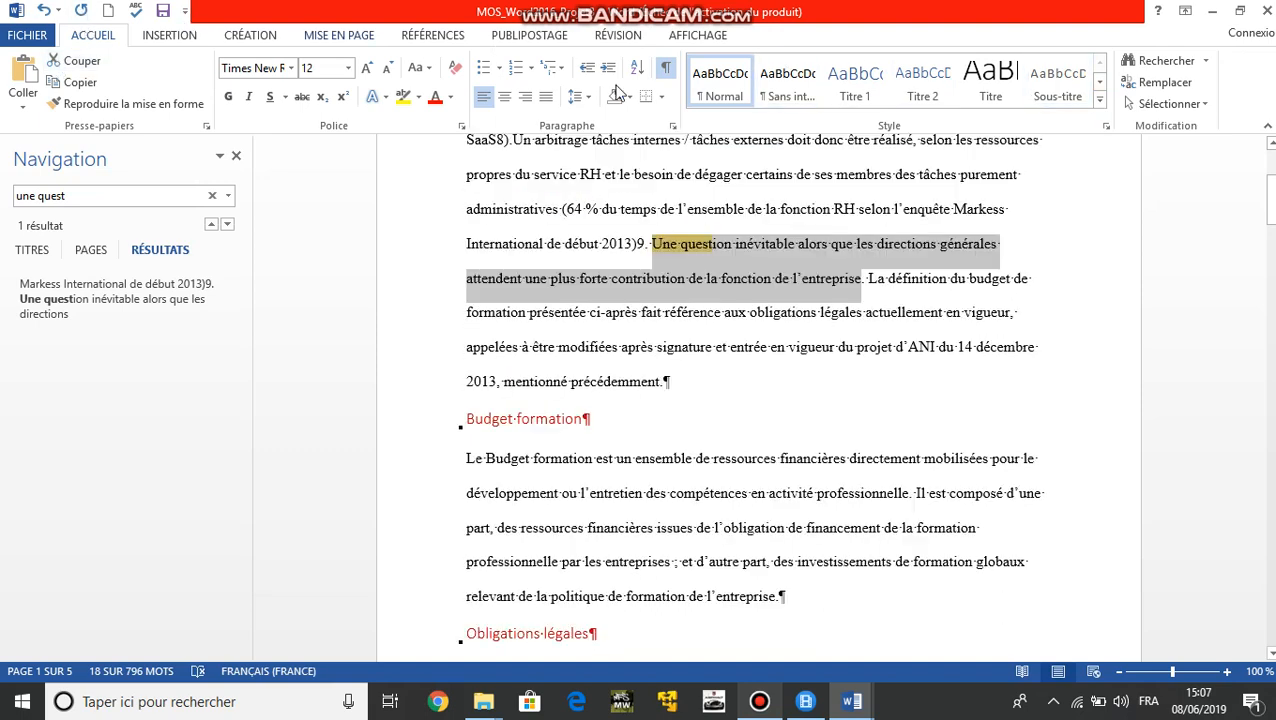
{"action": "left_click", "coordinate": [913, 95]}
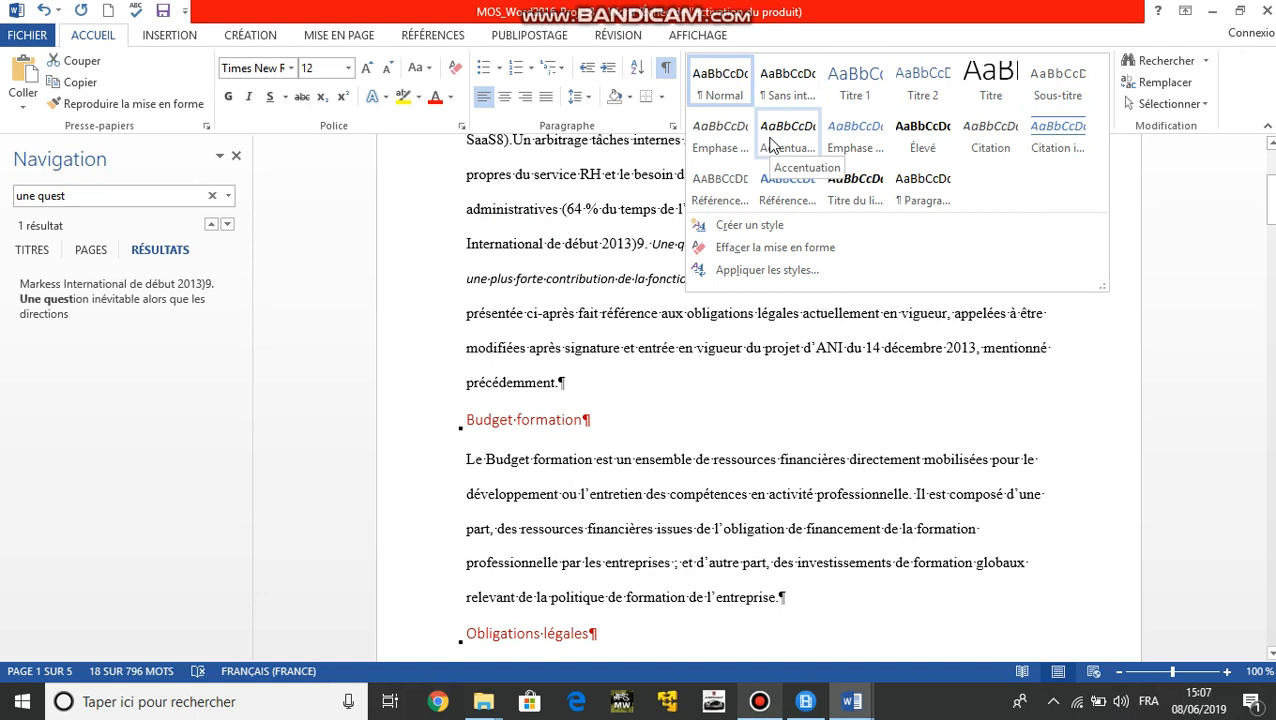
{"action": "left_click", "coordinate": [850, 140]}
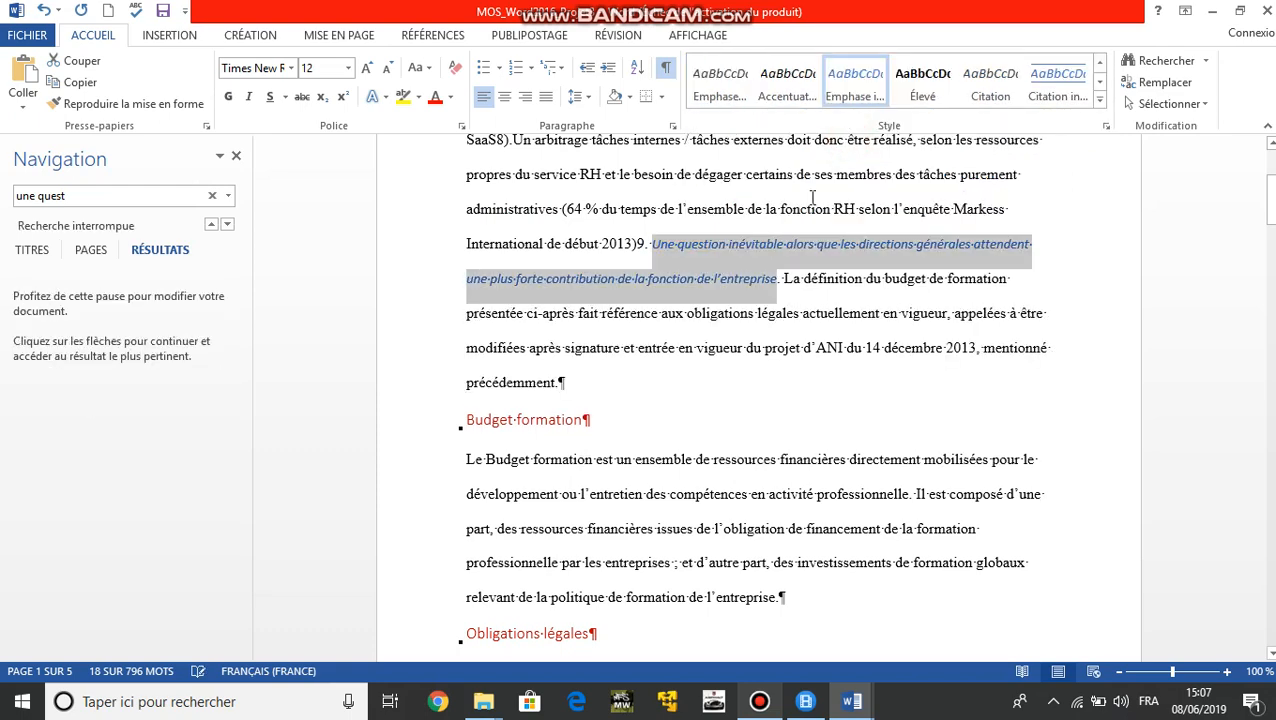
{"action": "left_click", "coordinate": [686, 250]}
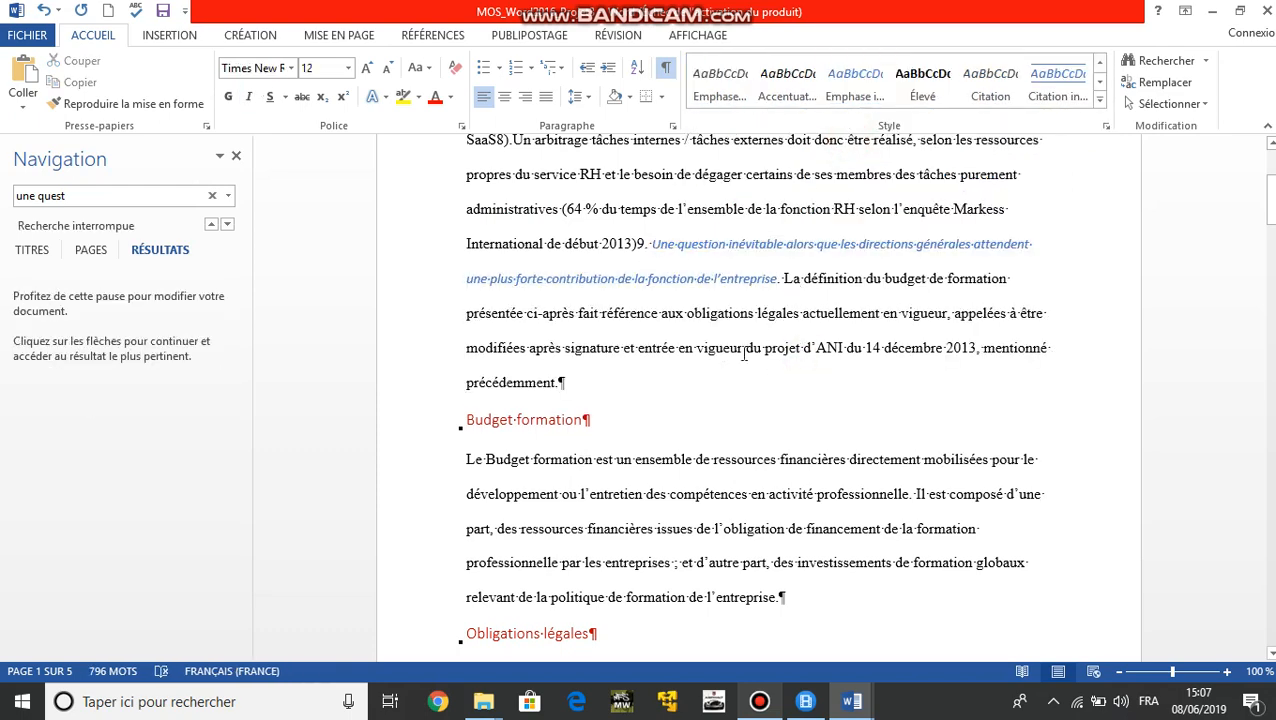
Hide the formatting marks, check Tâche 4 in the instructions document and return to the project document
{"action": "left_click", "coordinate": [662, 68]}
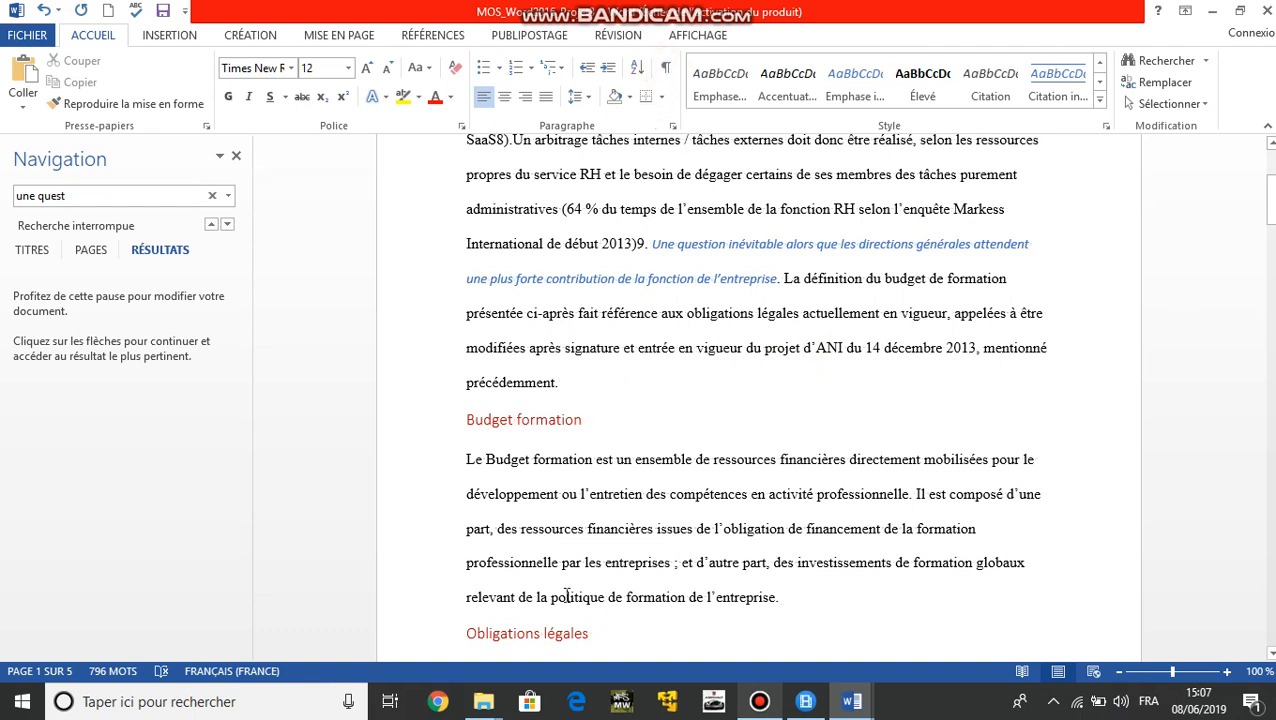
{"action": "mouse_move", "coordinate": [851, 703]}
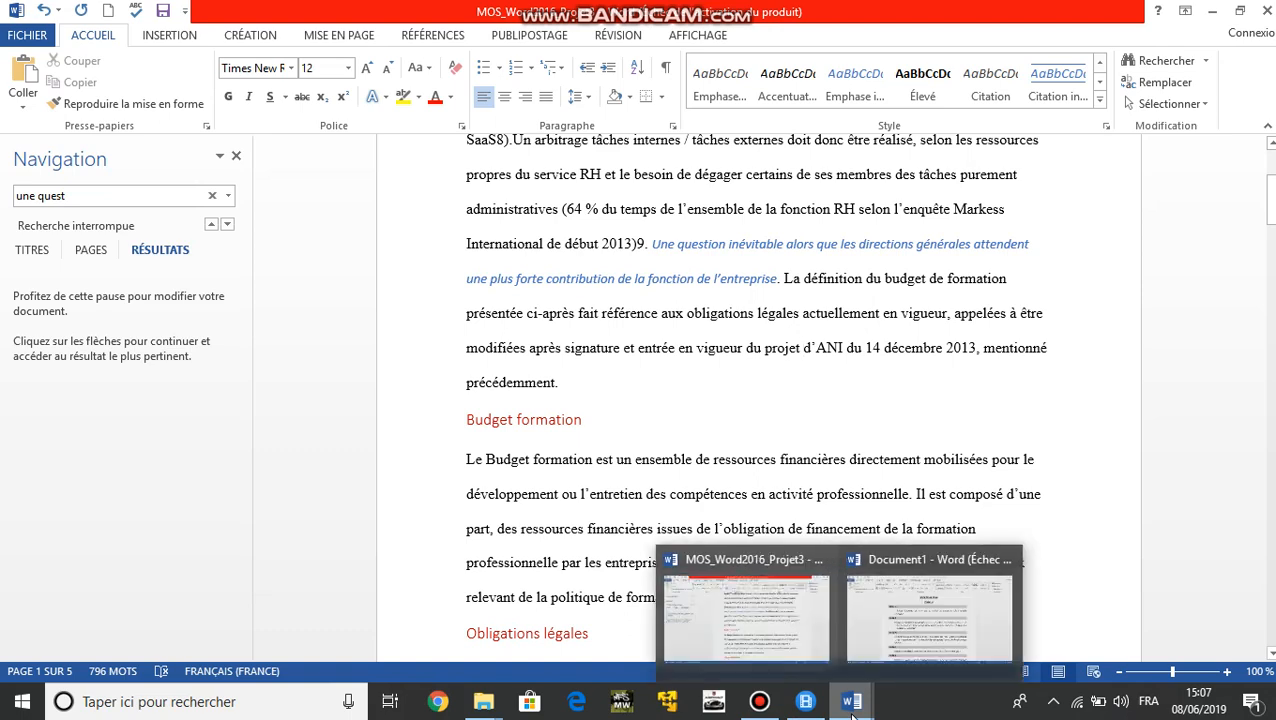
{"action": "left_click", "coordinate": [910, 645]}
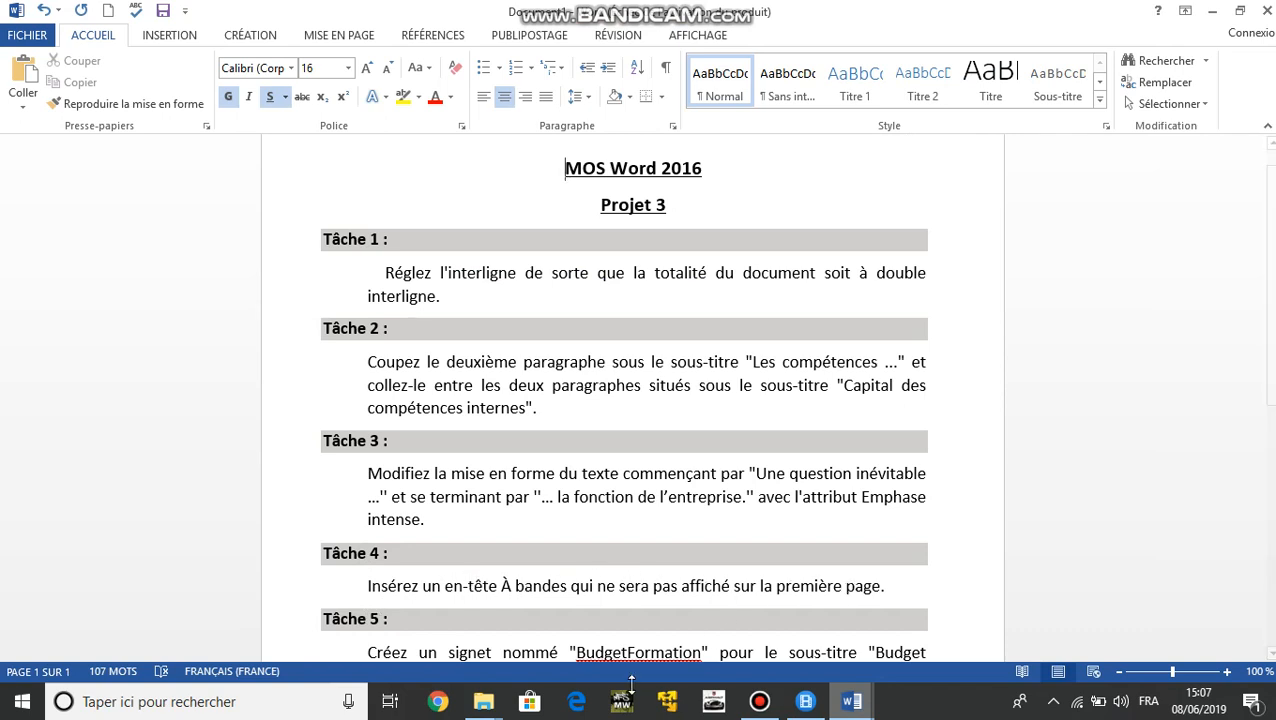
{"action": "key", "text": "alt+Tab"}
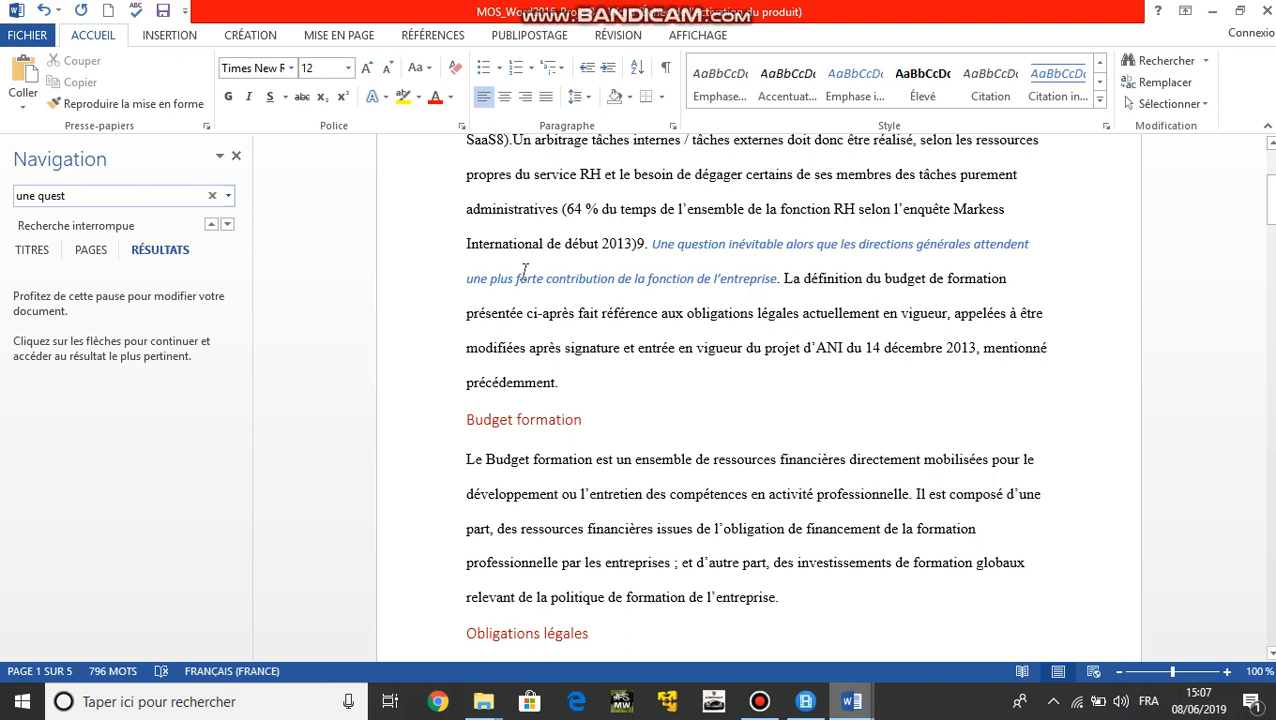
Insert the built-in À bandes header in the project document
{"action": "left_click", "coordinate": [170, 36]}
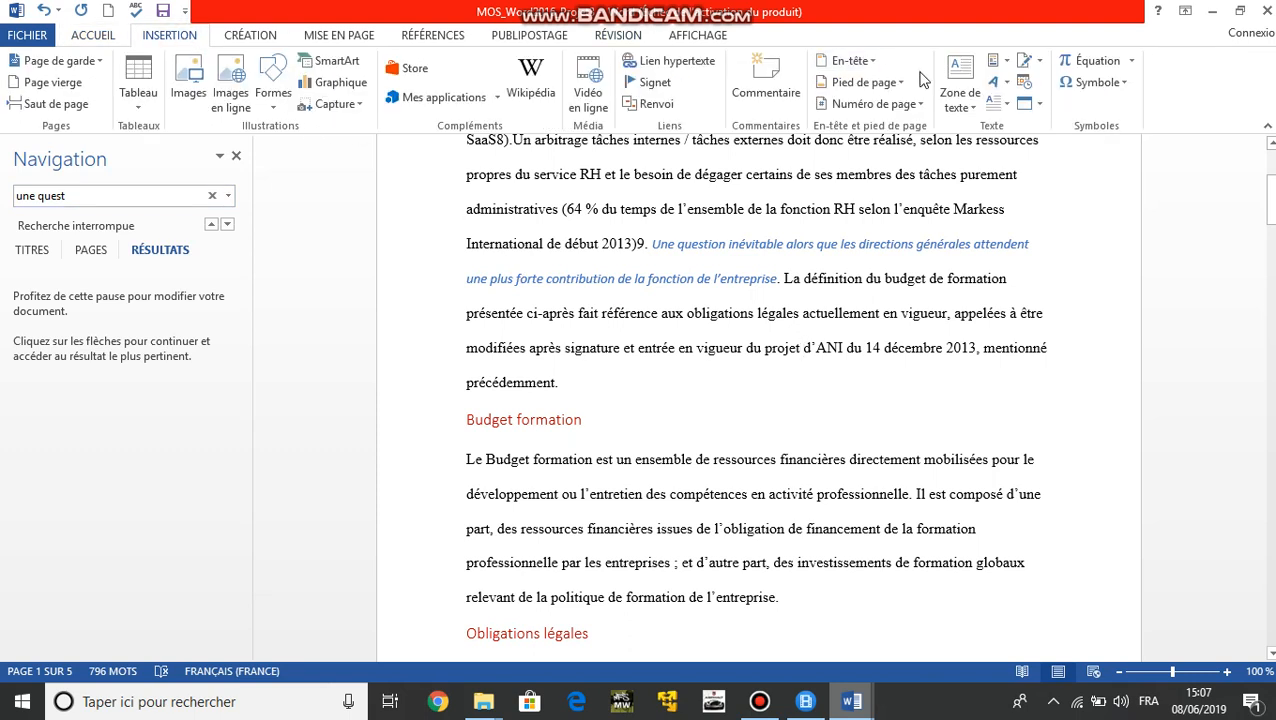
{"action": "left_click", "coordinate": [859, 61]}
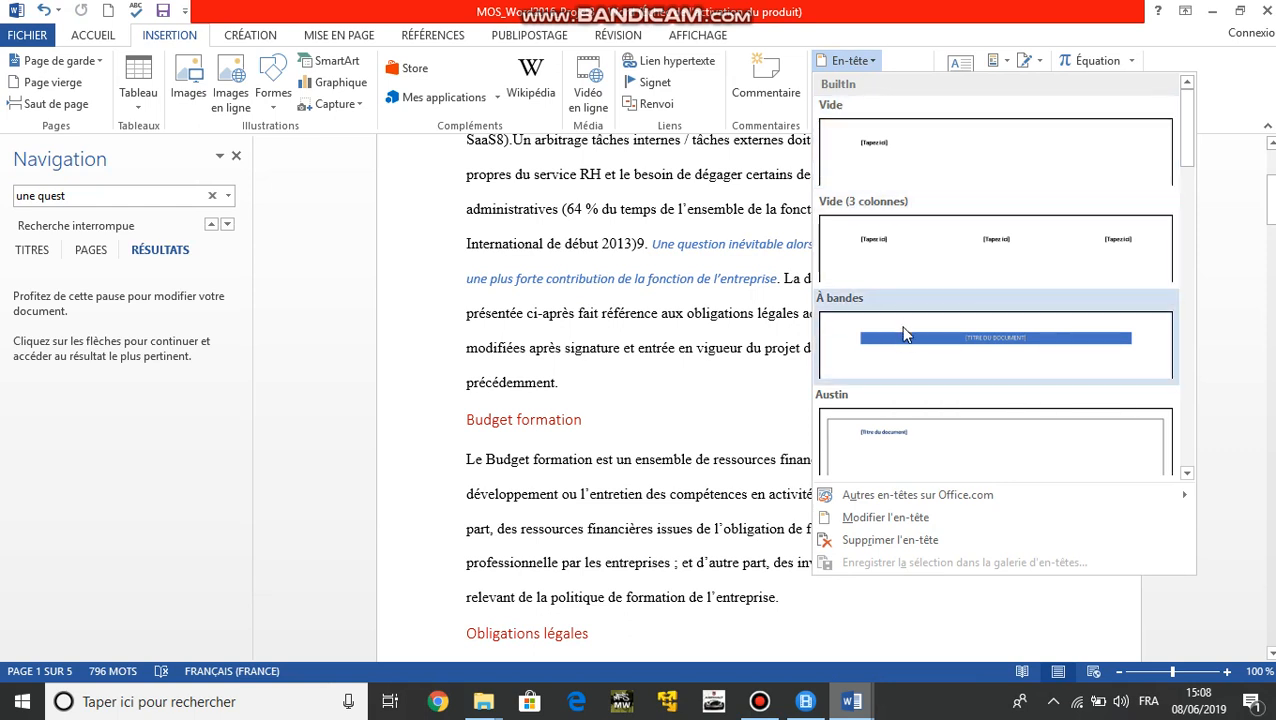
{"action": "key", "text": "Escape"}
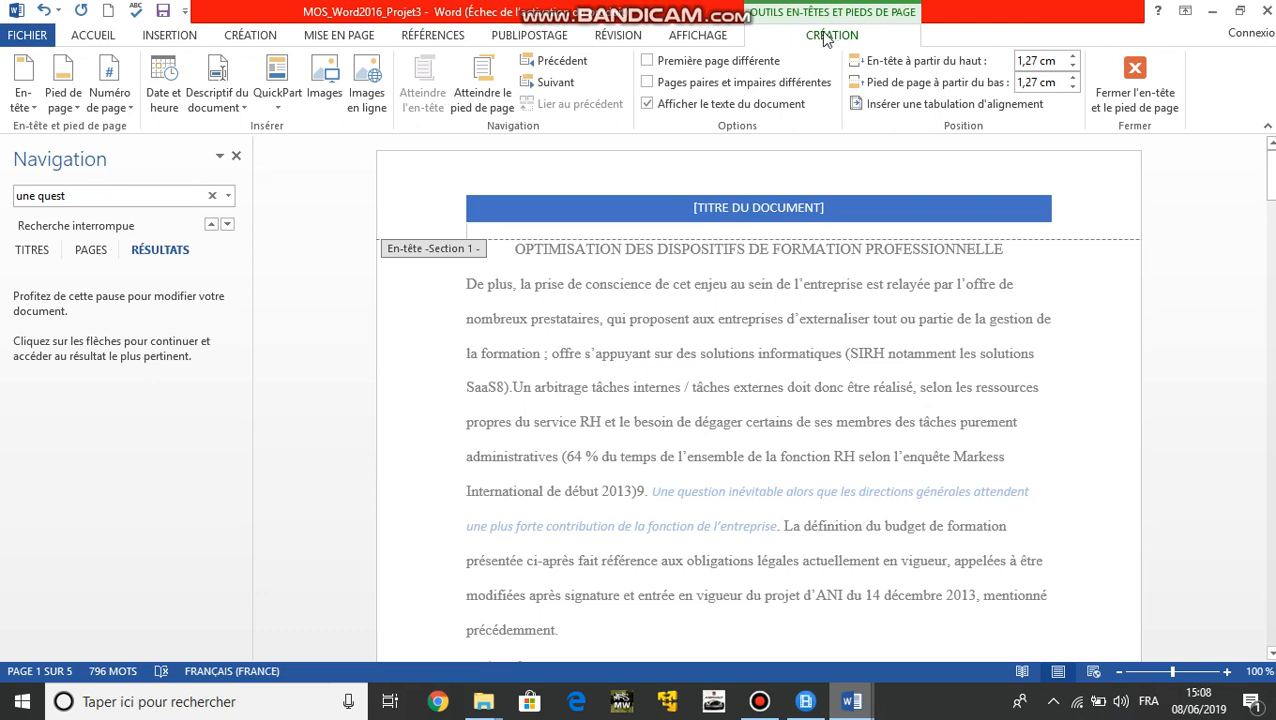
Set a different first page for the header so the À bandes banner is omitted there, and return to the body text
{"action": "left_click", "coordinate": [648, 62]}
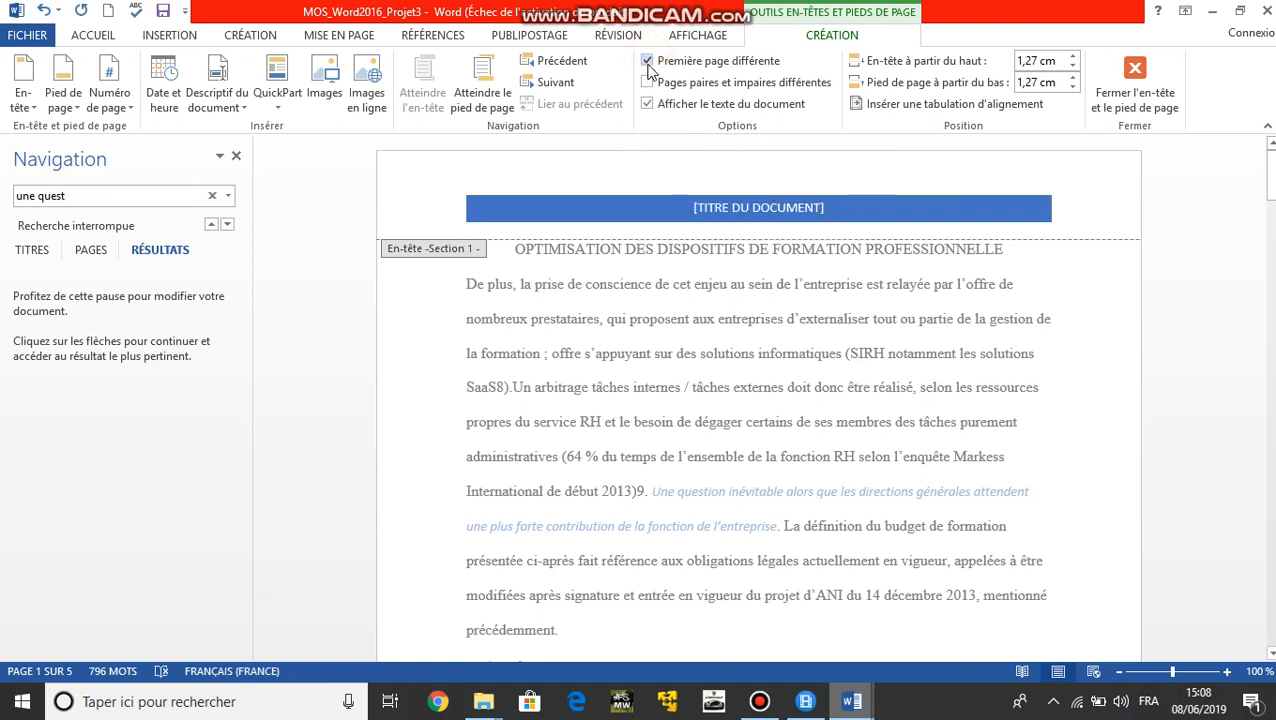
{"action": "left_click", "coordinate": [646, 62]}
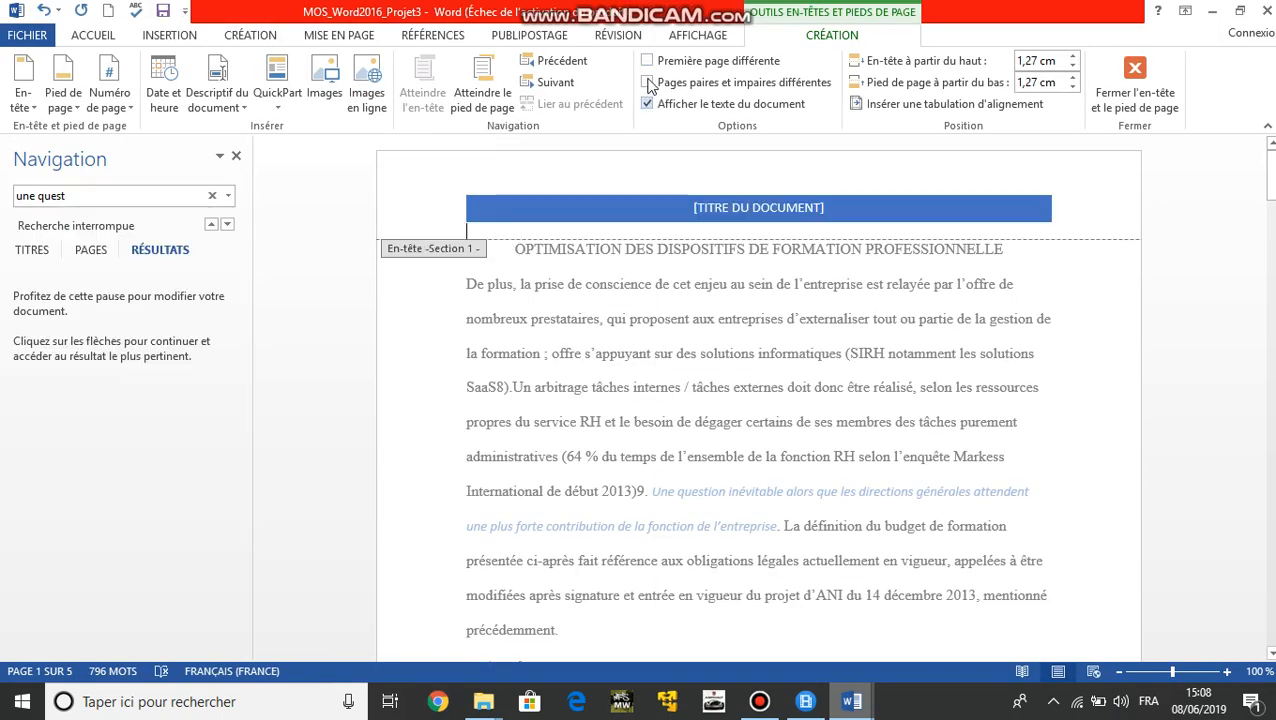
{"action": "left_click", "coordinate": [648, 61]}
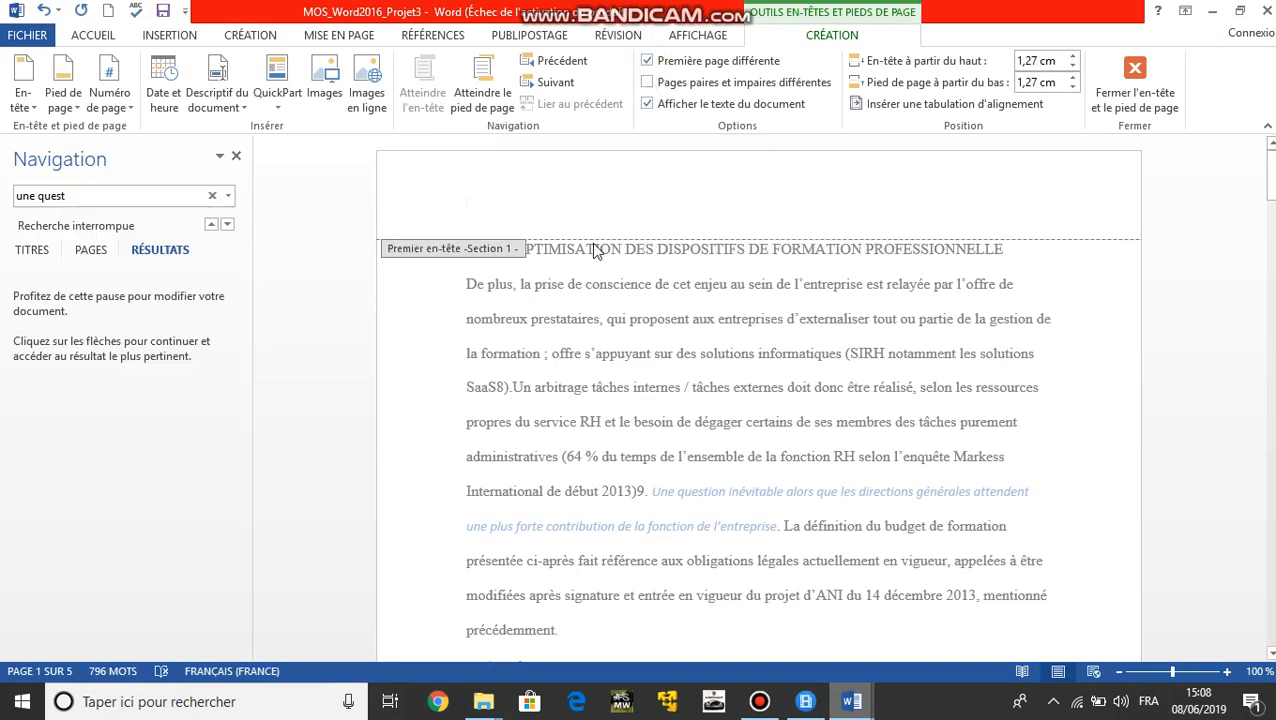
{"action": "left_click", "coordinate": [648, 61]}
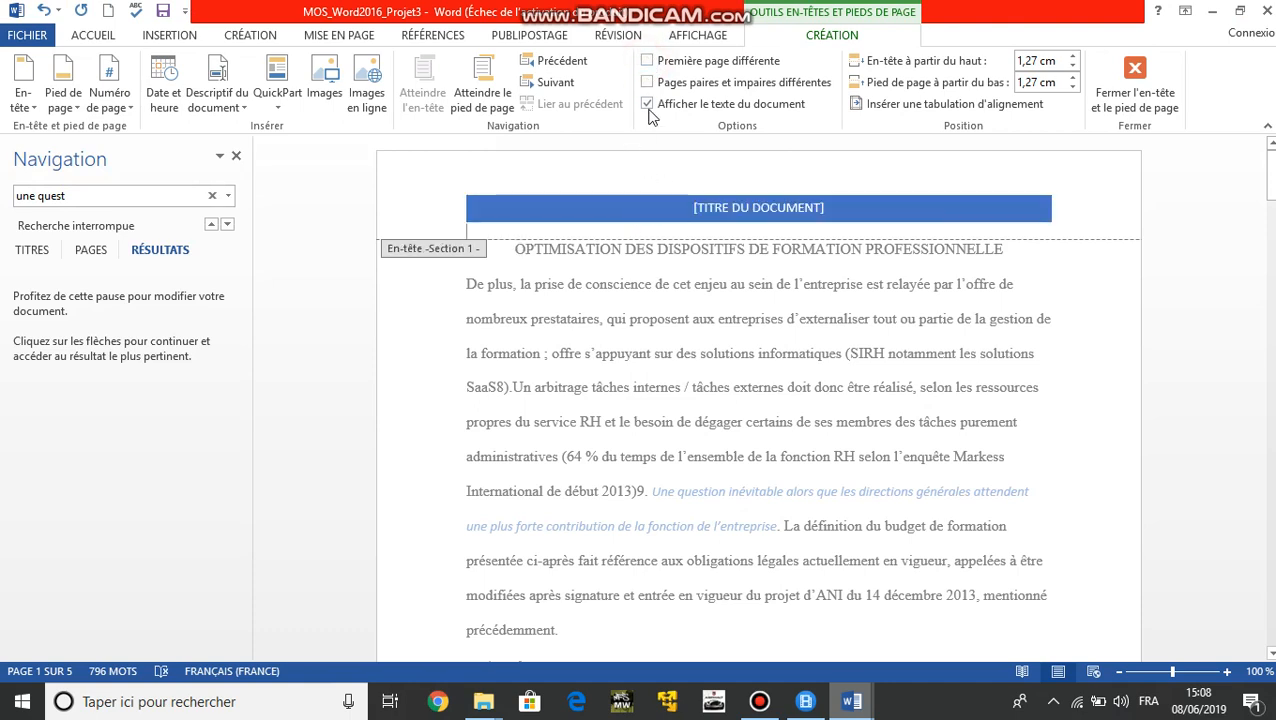
{"action": "left_click", "coordinate": [647, 62]}
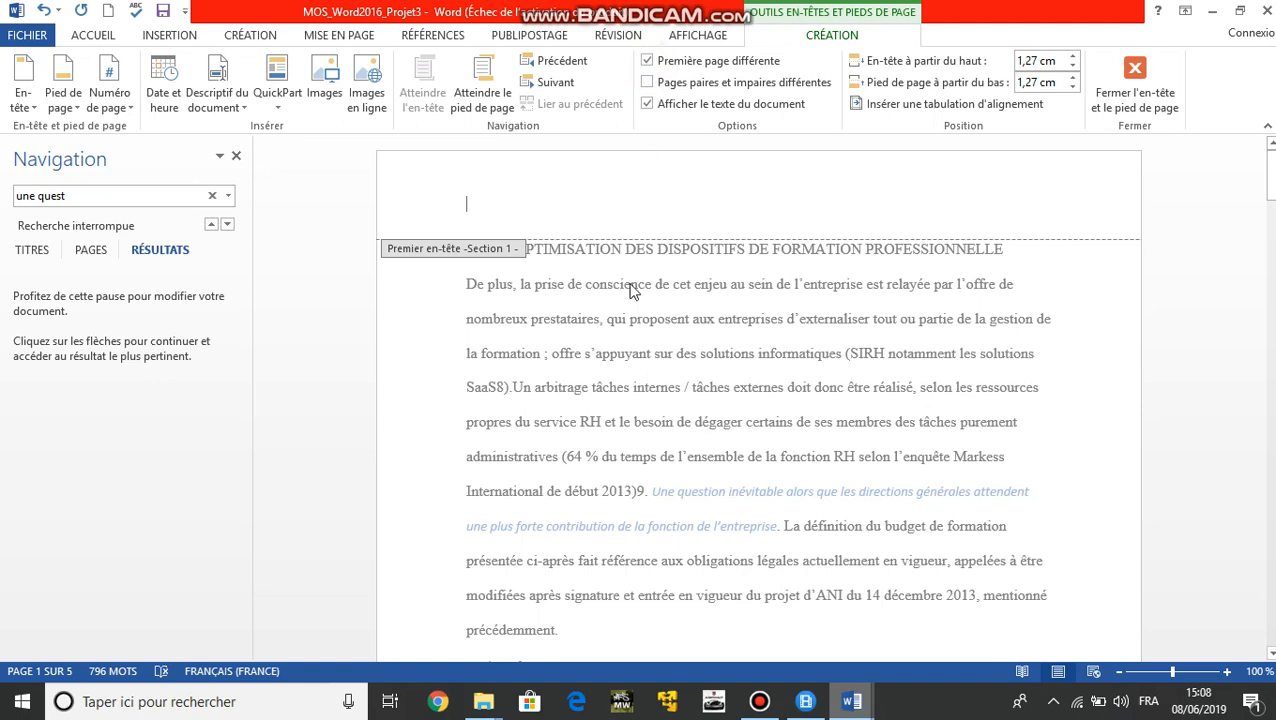
{"action": "double_click", "coordinate": [632, 324]}
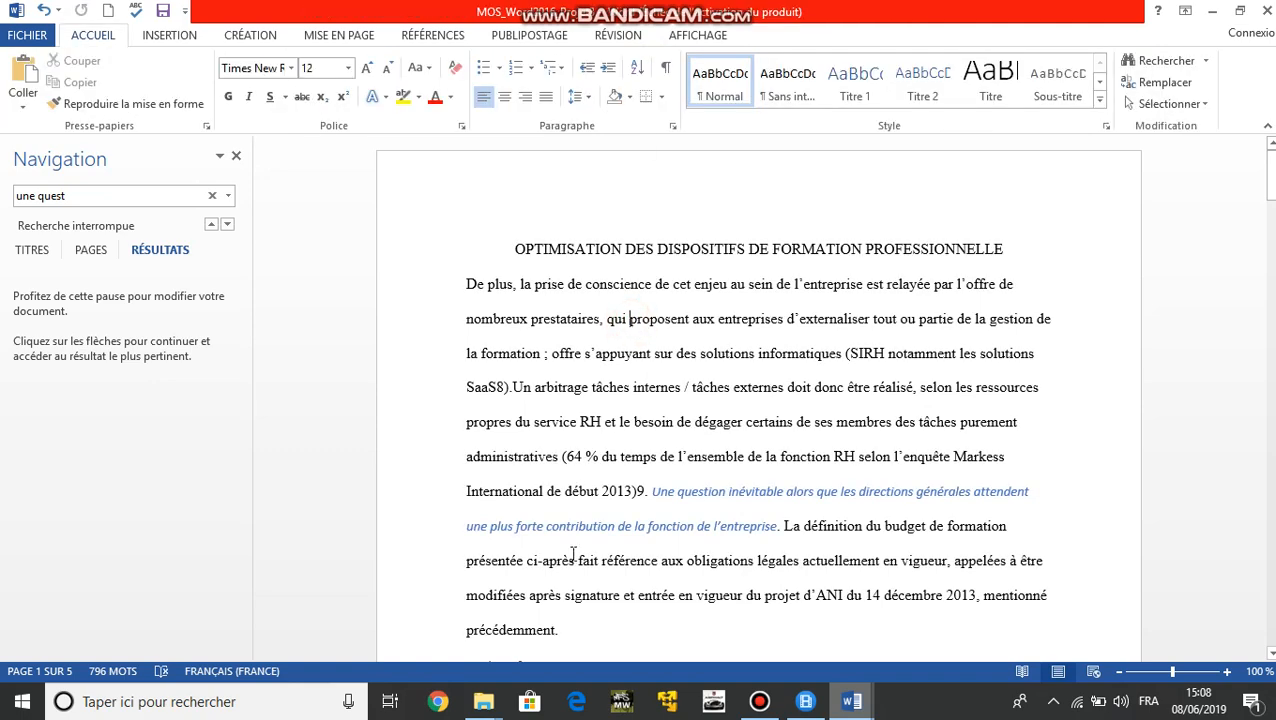
Check Tâche 5 in the instructions document, select the bookmark name "BudgetFormation" there and return to the project document
{"action": "key", "text": "alt+Tab"}
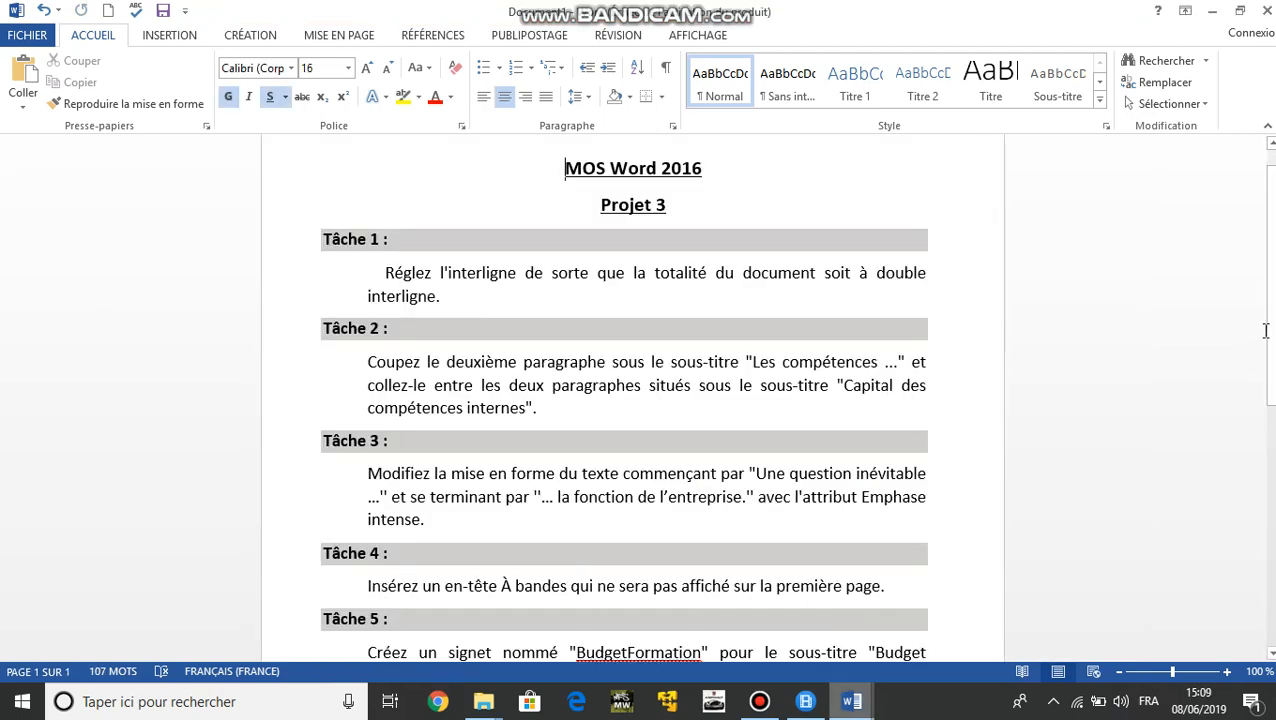
{"action": "left_click_drag", "start_coordinate": [1265, 330], "coordinate": [1270, 418]}
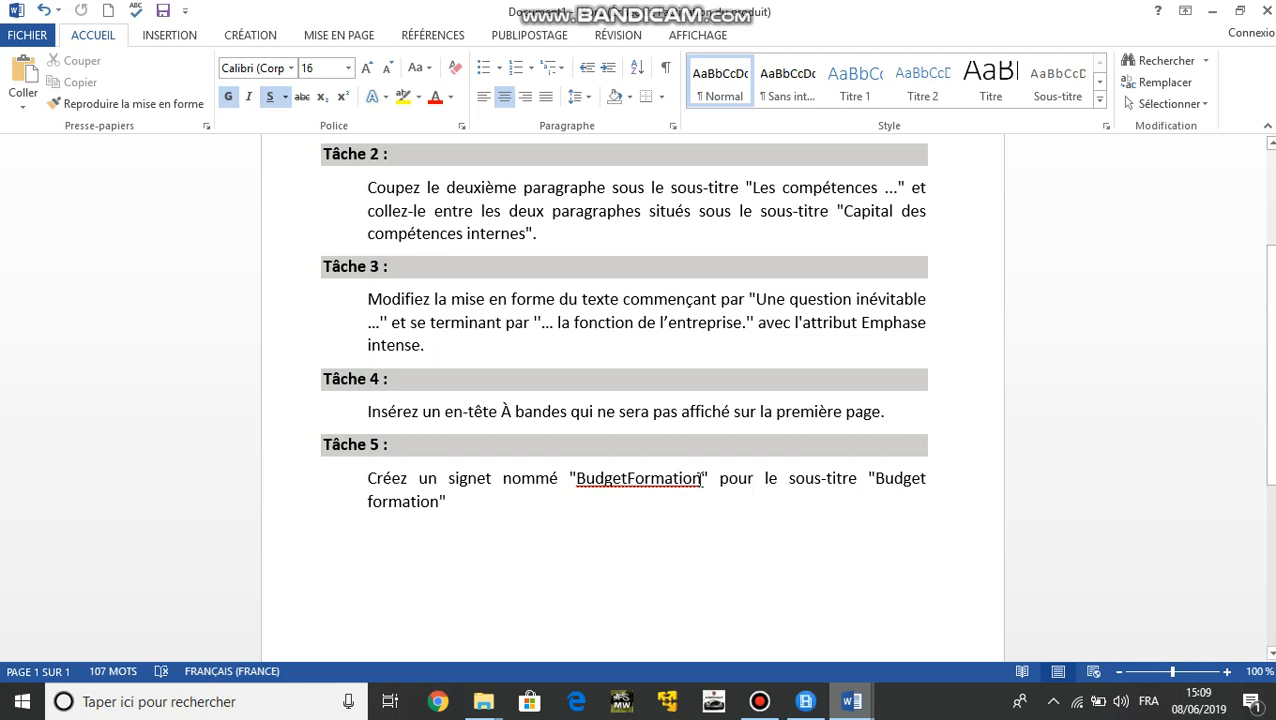
{"action": "left_click_drag", "start_coordinate": [703, 478], "coordinate": [580, 492]}
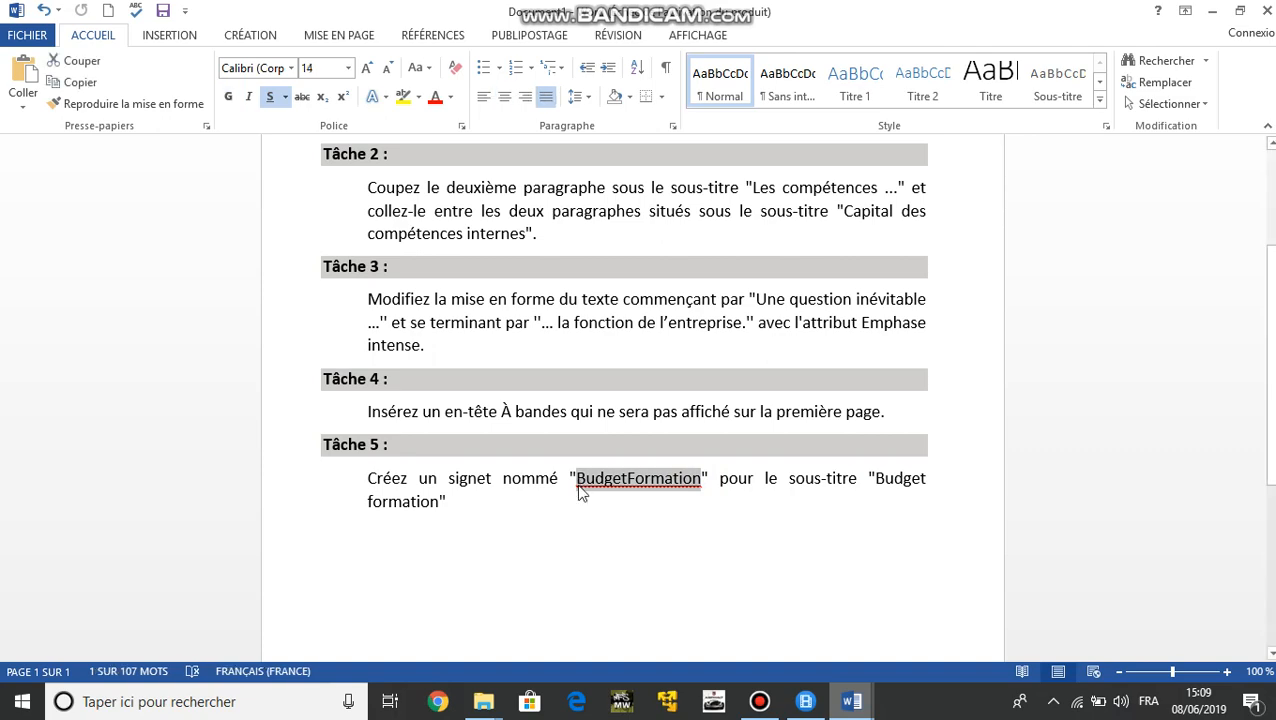
{"action": "key", "text": "alt+Tab"}
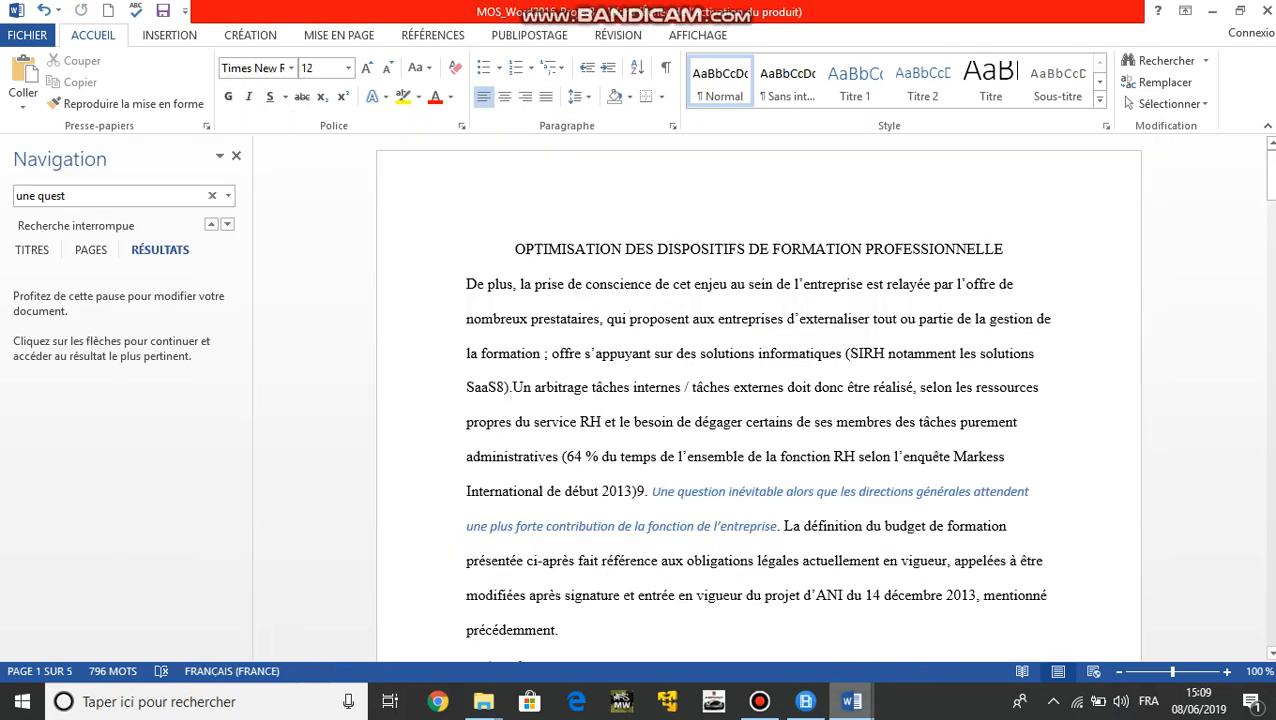
Add a bookmark named BudgetFormation to the "Budget formation" subheading, and deselect the subheading
{"action": "left_click_drag", "start_coordinate": [1269, 178], "coordinate": [1270, 225]}
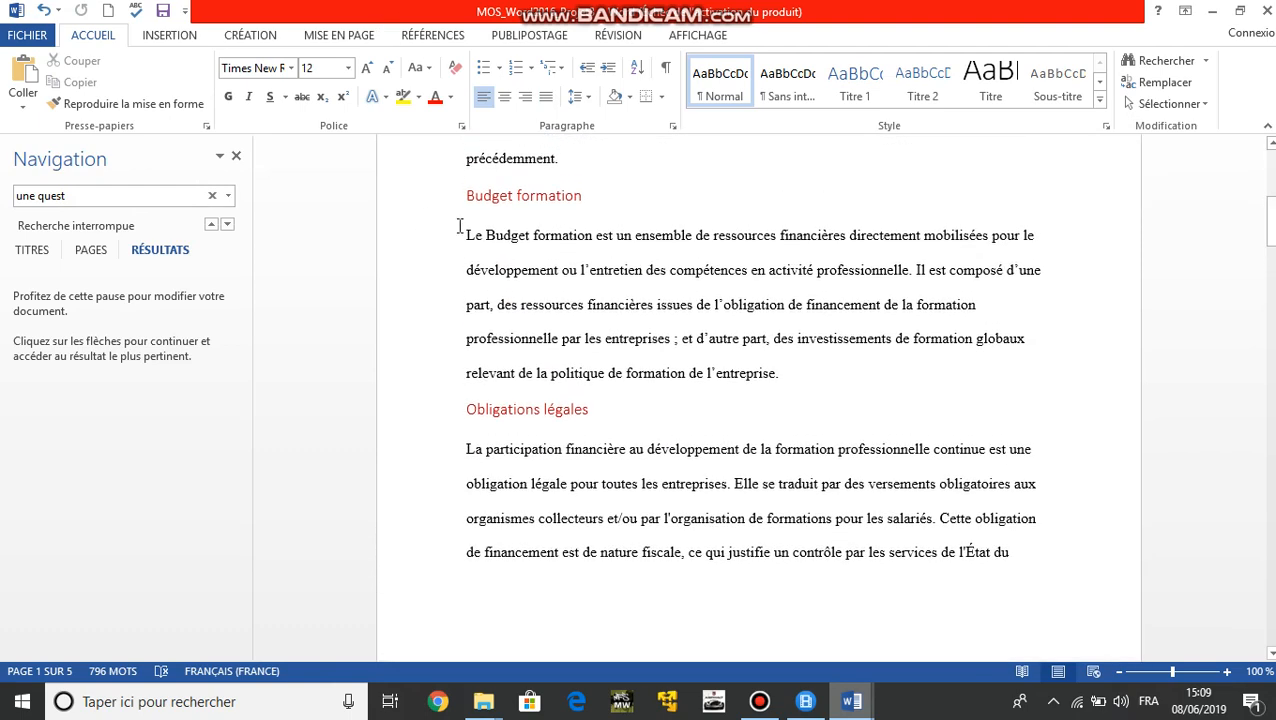
{"action": "left_click_drag", "start_coordinate": [585, 195], "coordinate": [474, 192]}
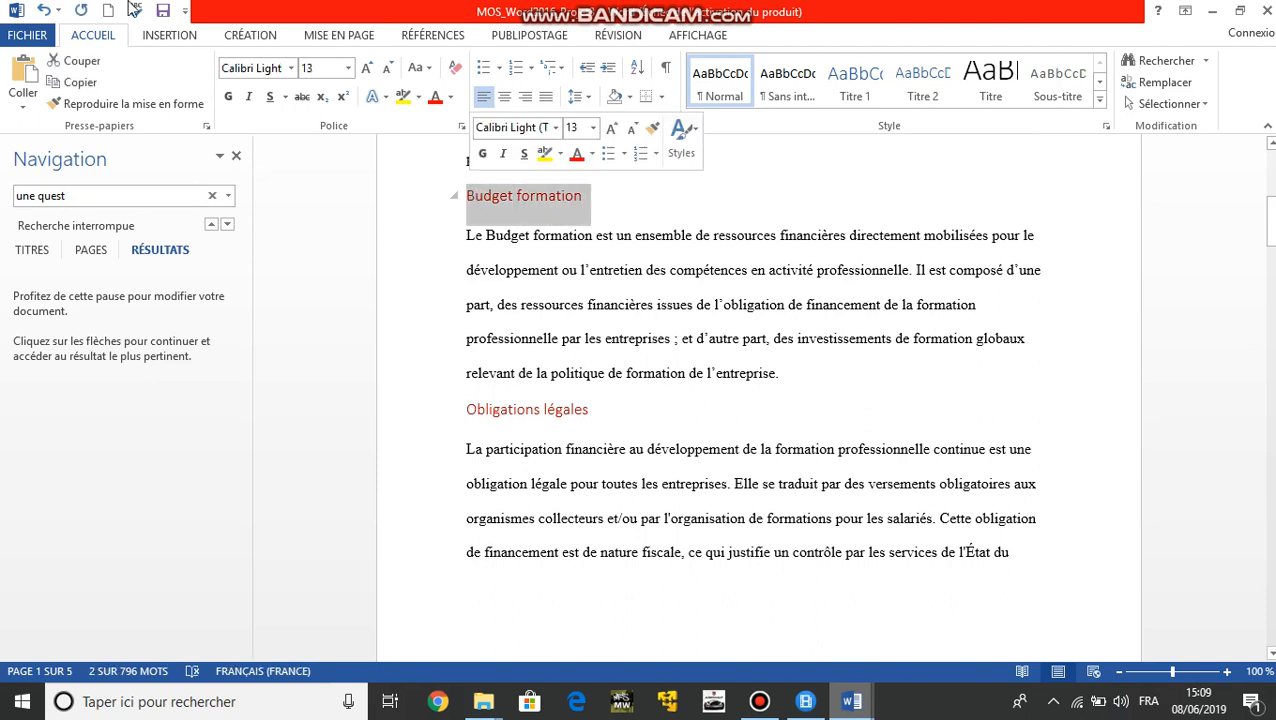
{"action": "left_click", "coordinate": [168, 38]}
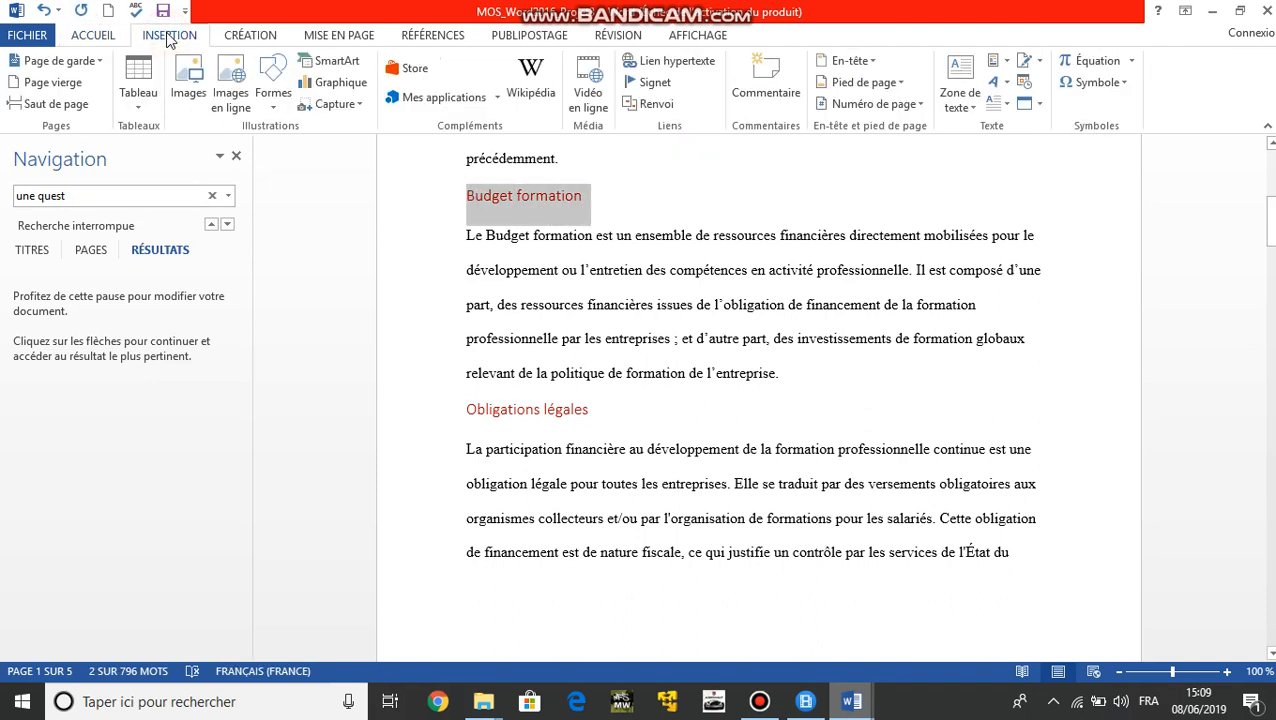
{"action": "left_click", "coordinate": [652, 88]}
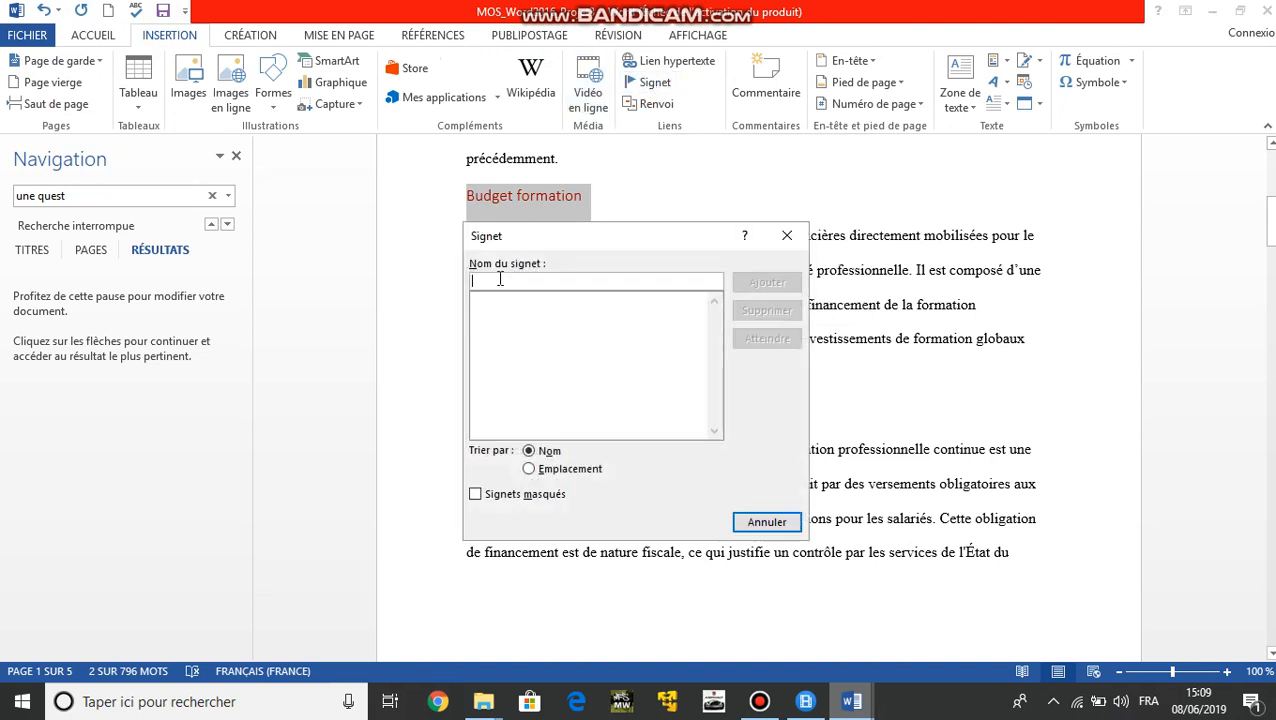
{"action": "type", "text": "BudgetFormation"}
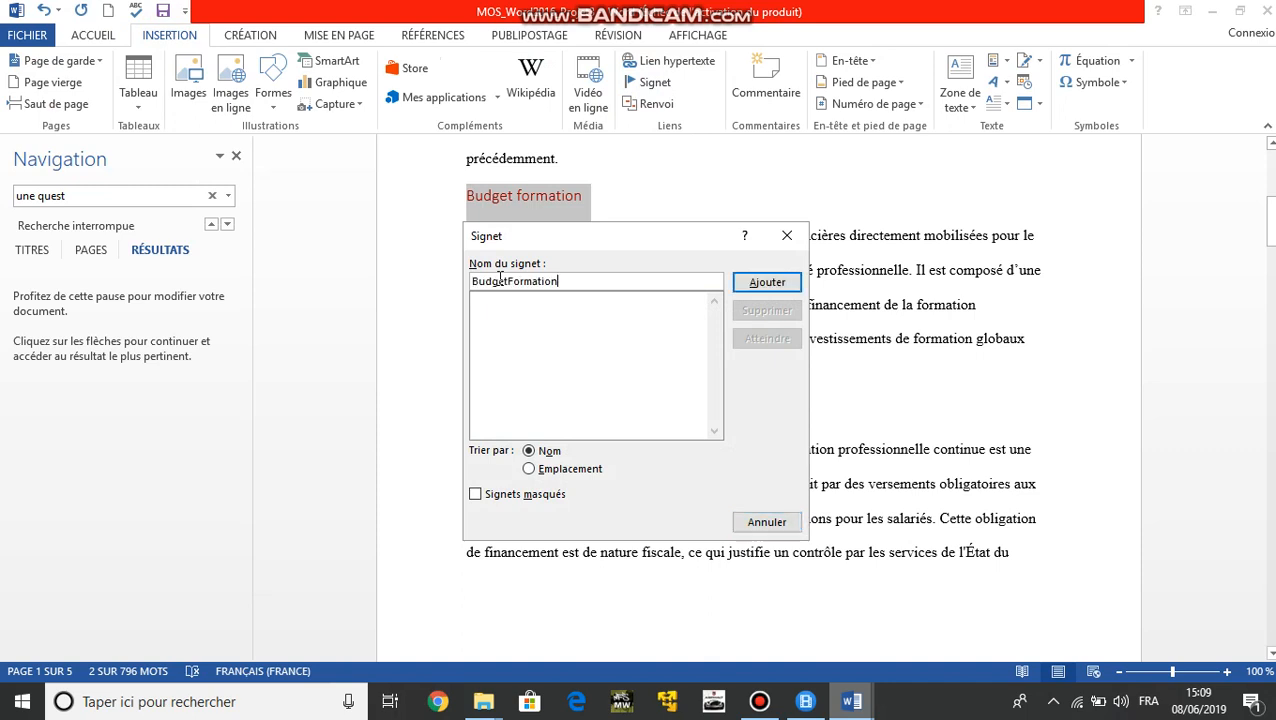
{"action": "left_click", "coordinate": [776, 286]}
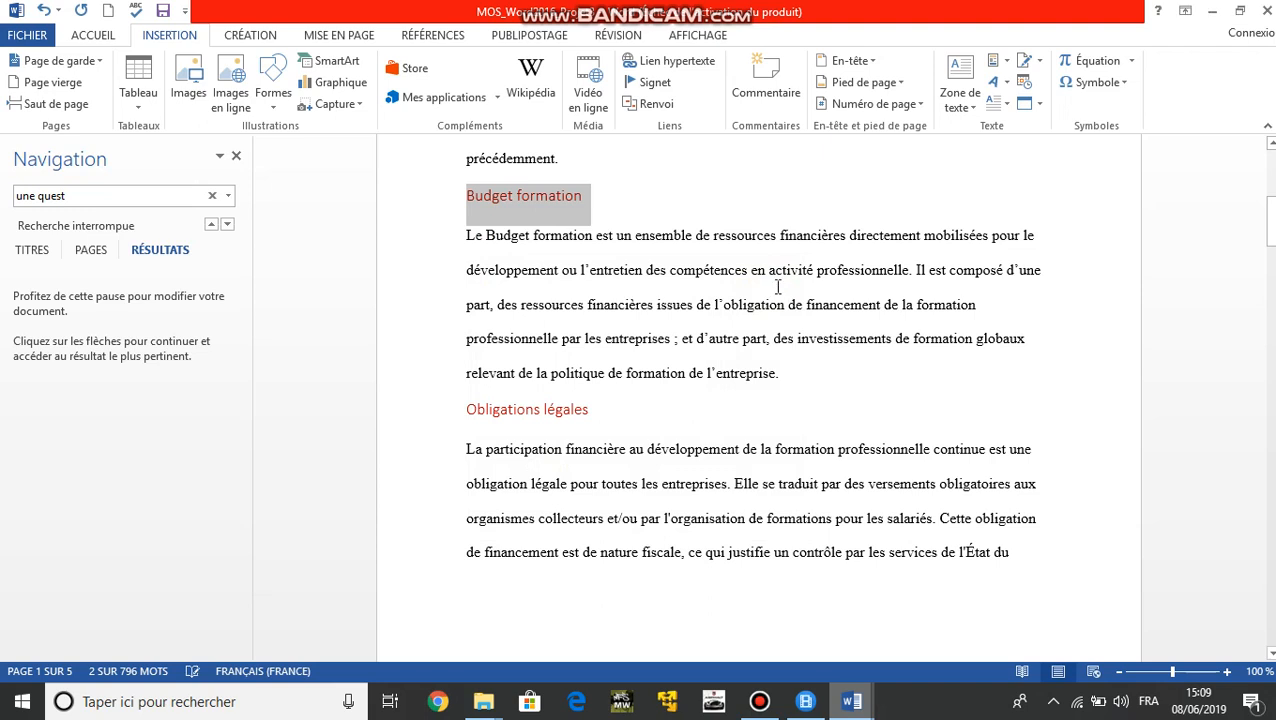
{"action": "left_click", "coordinate": [601, 211]}
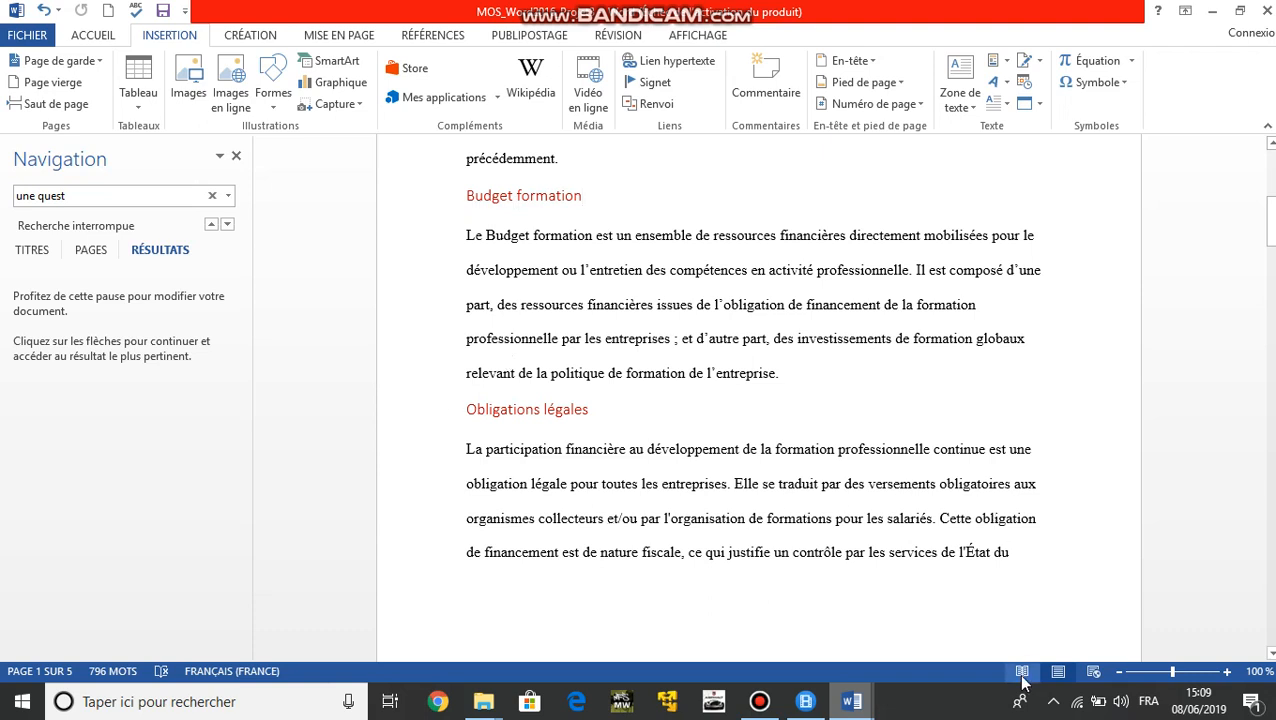
{"action": "mouse_move", "coordinate": [847, 708]}
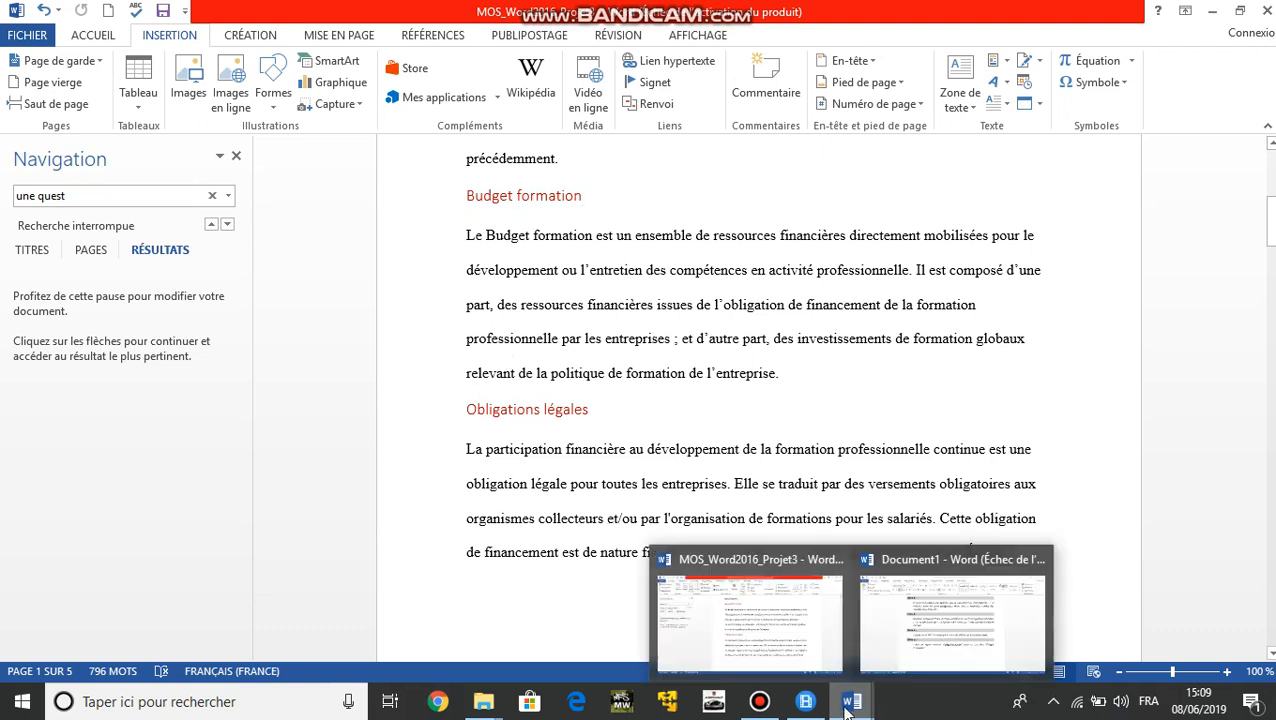
{"action": "left_click", "coordinate": [797, 606]}
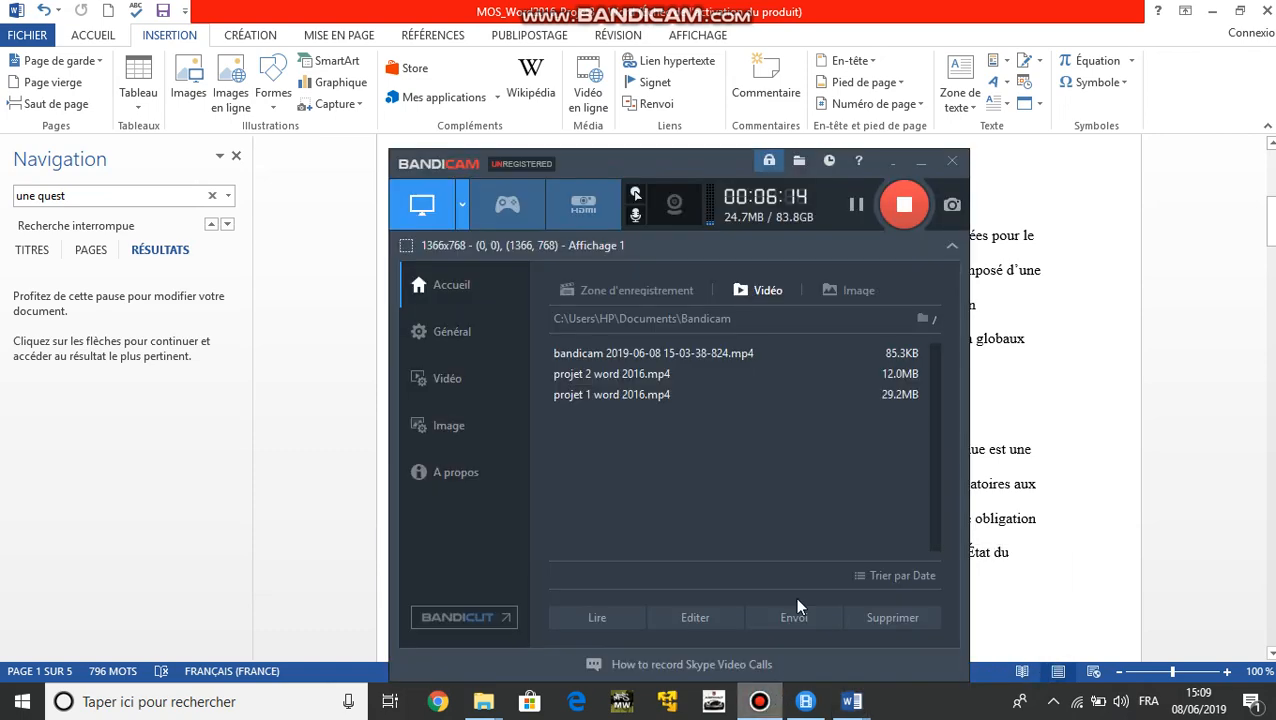